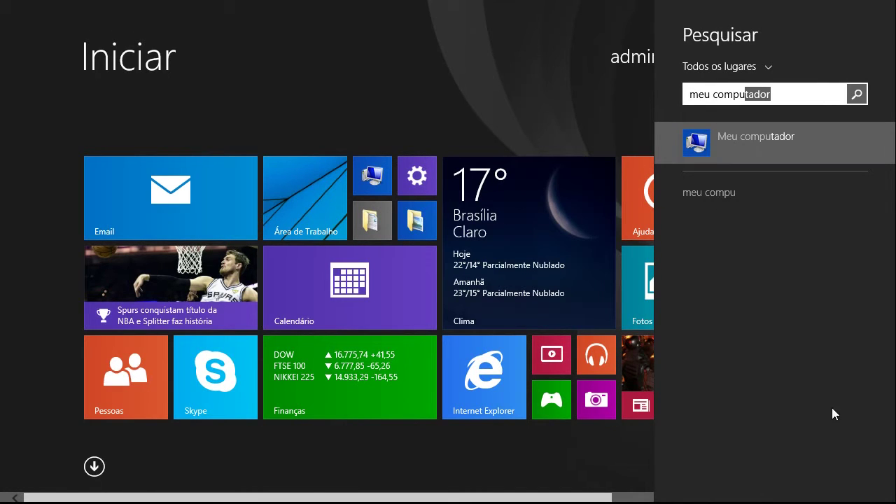
Open Meu computador from the search results and look over the Disco Local (C:), Disco Local (D:) and Backup (E:) drives
{"action": "left_click", "coordinate": [772, 144]}
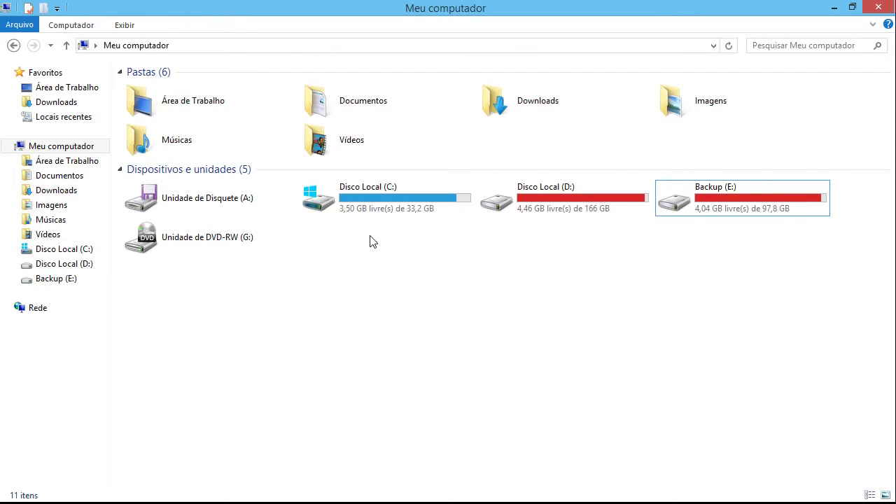
{"action": "left_click", "coordinate": [376, 214]}
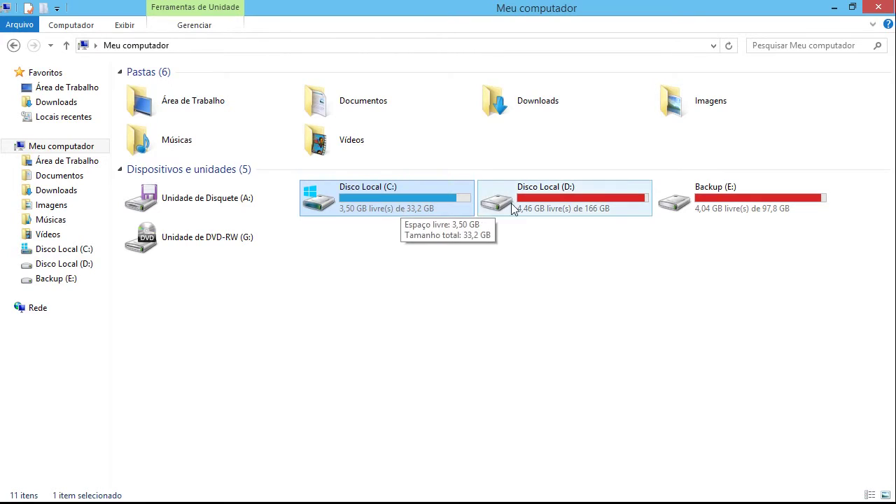
{"action": "left_click", "coordinate": [587, 204]}
{"action": "left_click", "coordinate": [728, 215]}
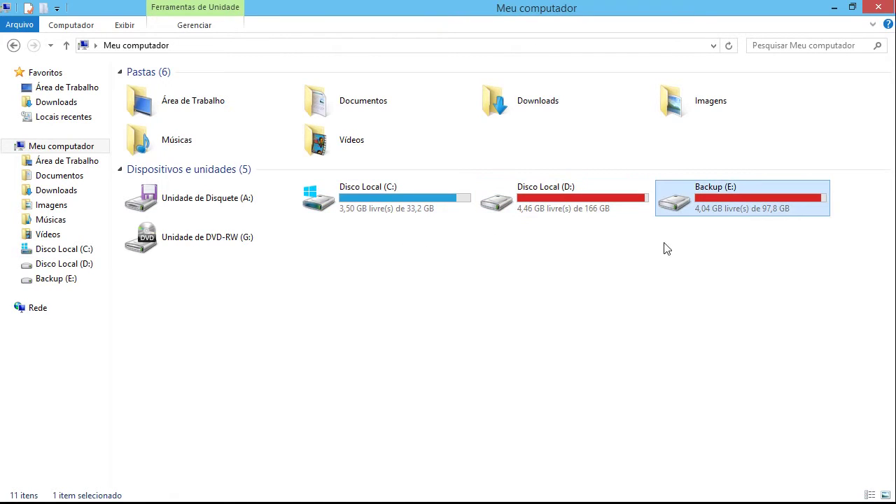
{"action": "left_click", "coordinate": [616, 276]}
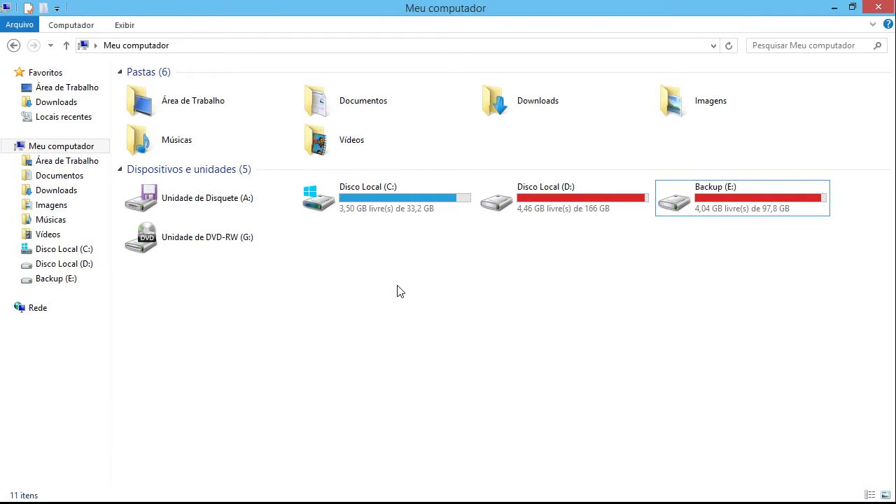
Compare the free space and total size of the C:, D: and Backup (E:) drives under Dispositivos e unidades
{"action": "left_click", "coordinate": [403, 209]}
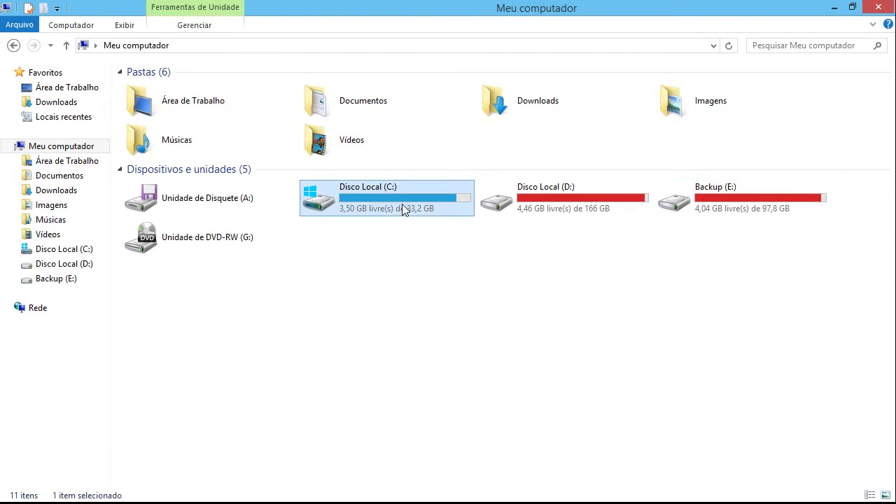
{"action": "left_click", "coordinate": [567, 203]}
{"action": "left_click", "coordinate": [709, 210]}
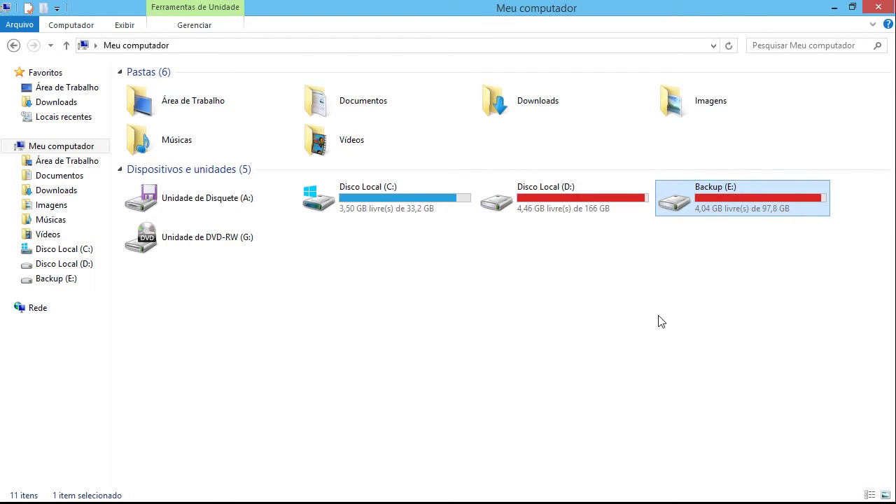
{"action": "left_click", "coordinate": [375, 199]}
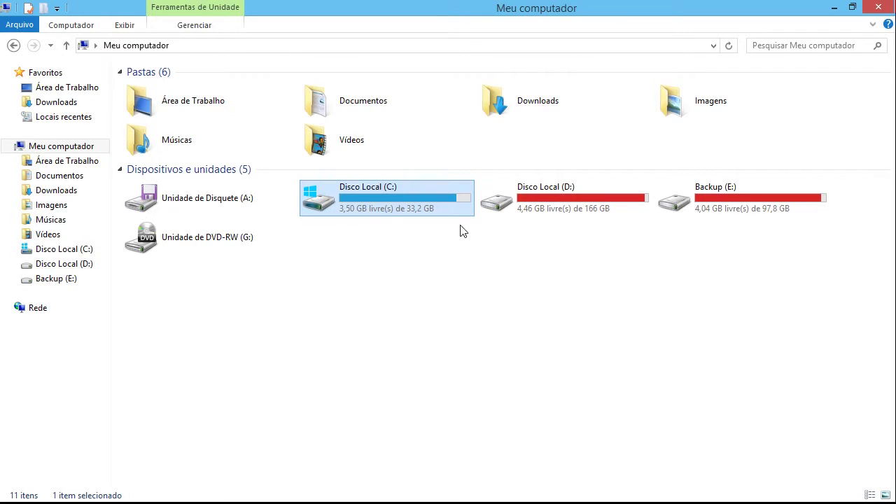
{"action": "left_click", "coordinate": [550, 201]}
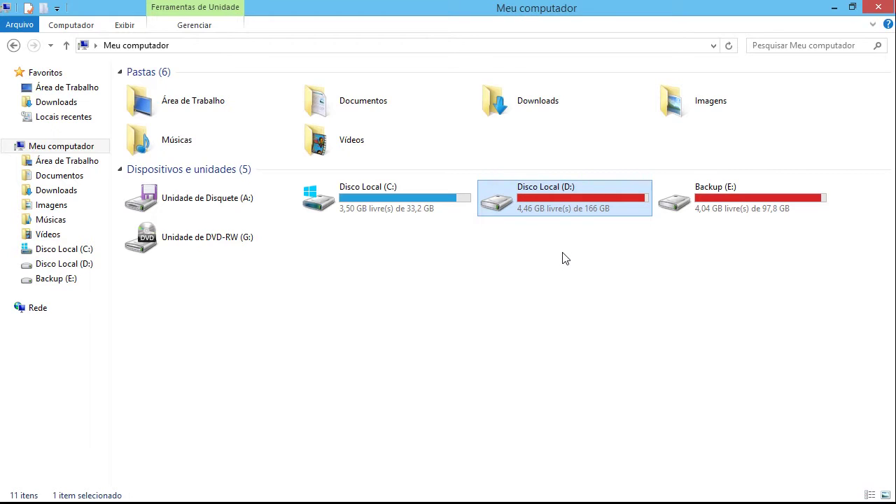
{"action": "left_click", "coordinate": [362, 212]}
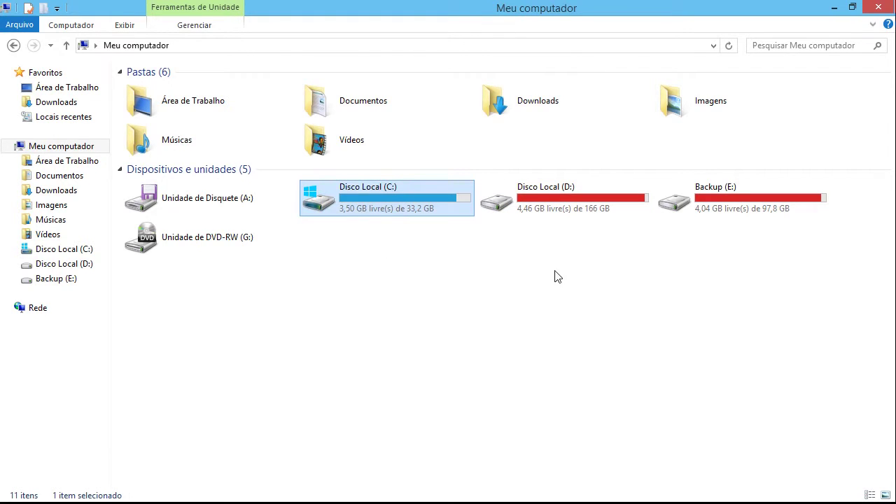
{"action": "left_click", "coordinate": [586, 211]}
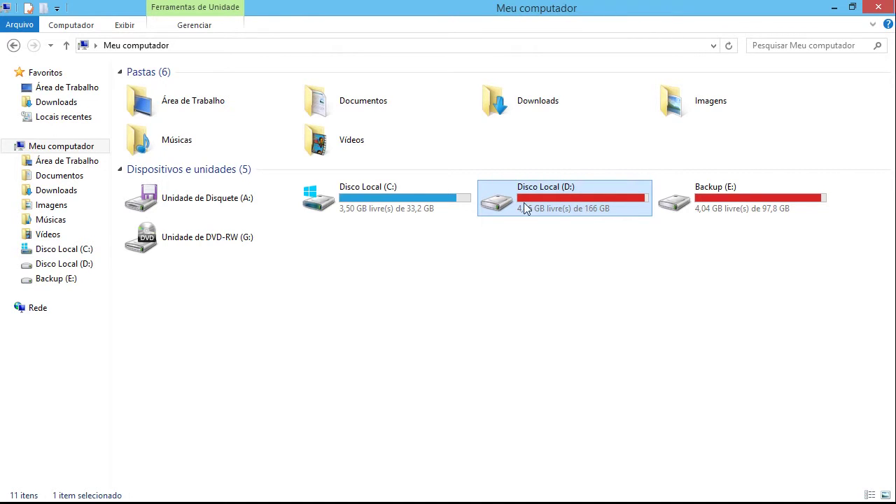
{"action": "left_click", "coordinate": [399, 193]}
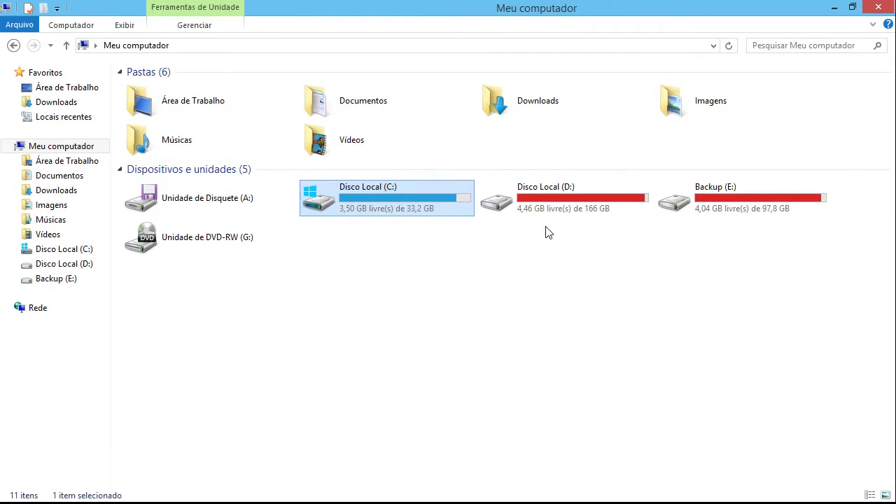
{"action": "left_click", "coordinate": [558, 212]}
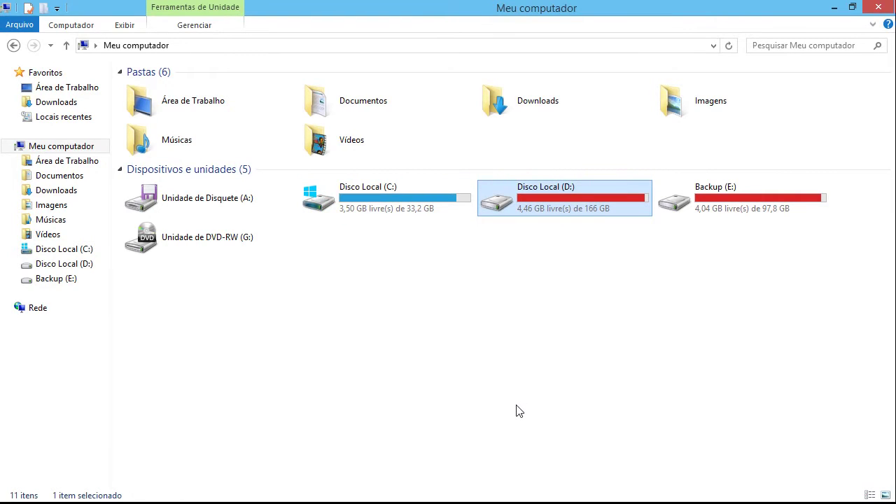
{"action": "left_click", "coordinate": [549, 361]}
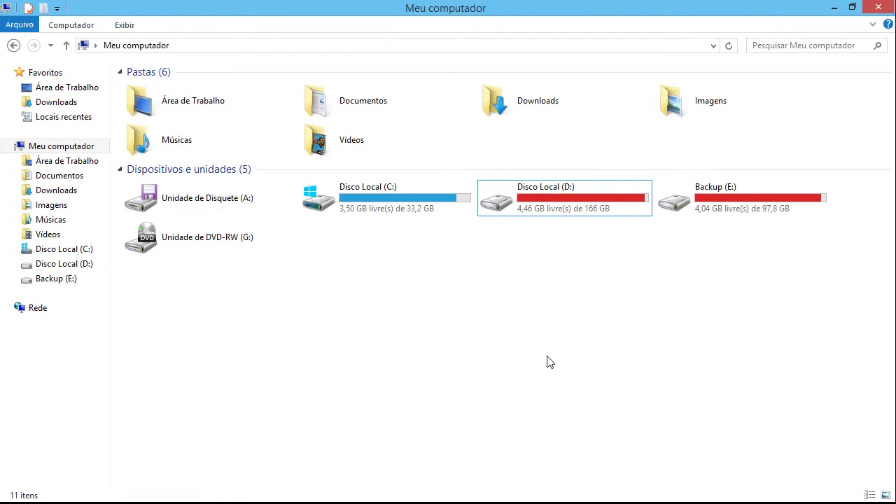
{"action": "left_click", "coordinate": [369, 199]}
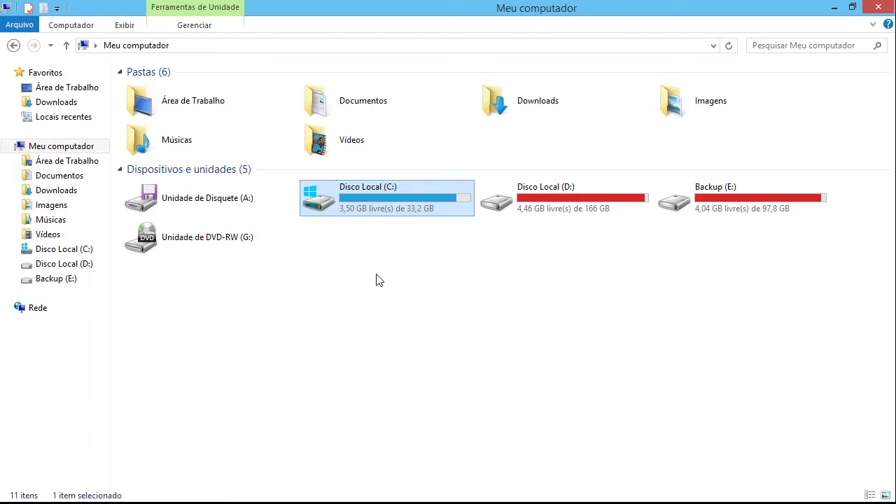
{"action": "left_click", "coordinate": [392, 252]}
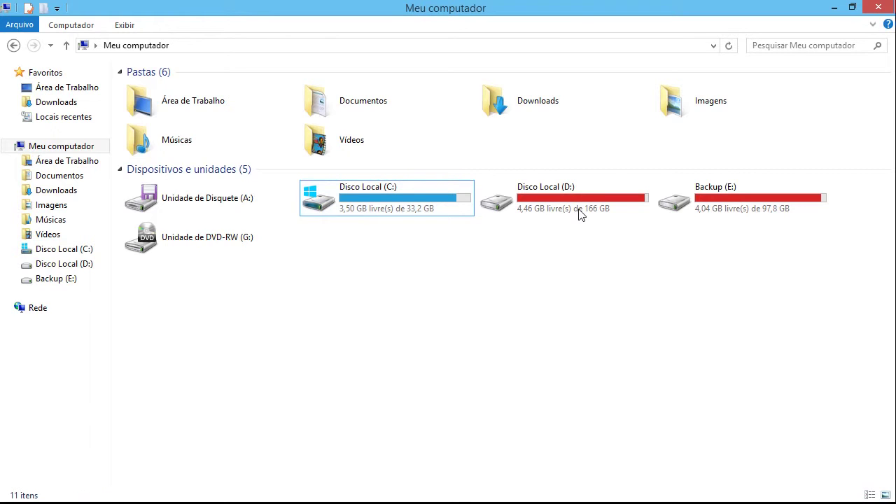
{"action": "left_click", "coordinate": [397, 207]}
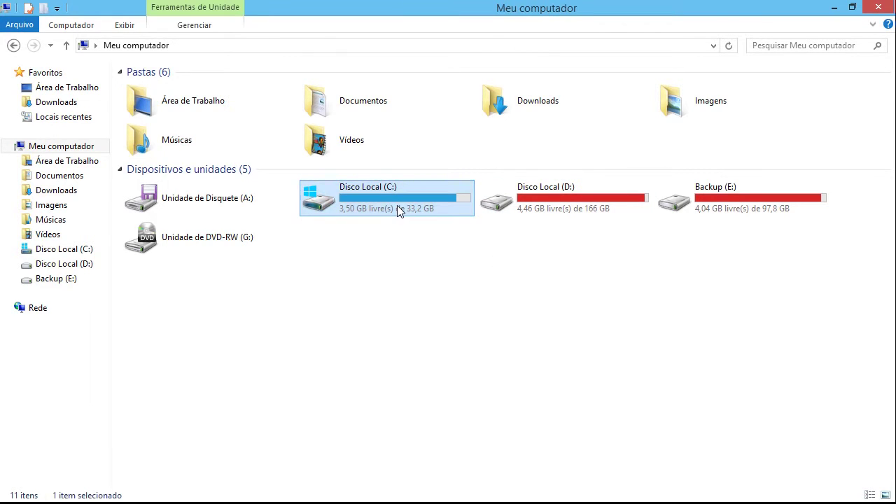
{"action": "left_click", "coordinate": [535, 203]}
{"action": "left_click", "coordinate": [525, 249]}
{"action": "left_click", "coordinate": [435, 198]}
{"action": "left_click", "coordinate": [375, 371]}
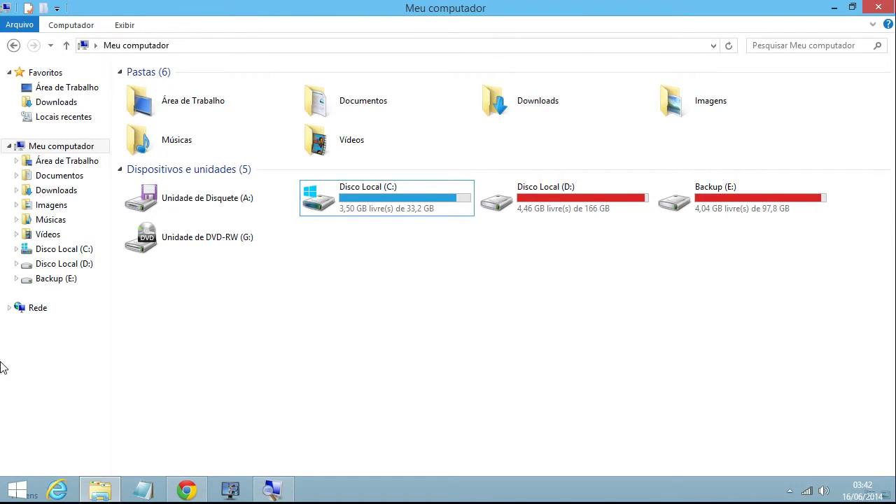
Search the Start screen for "painel de Controle" and open Painel de Controle
{"action": "left_click", "coordinate": [17, 490]}
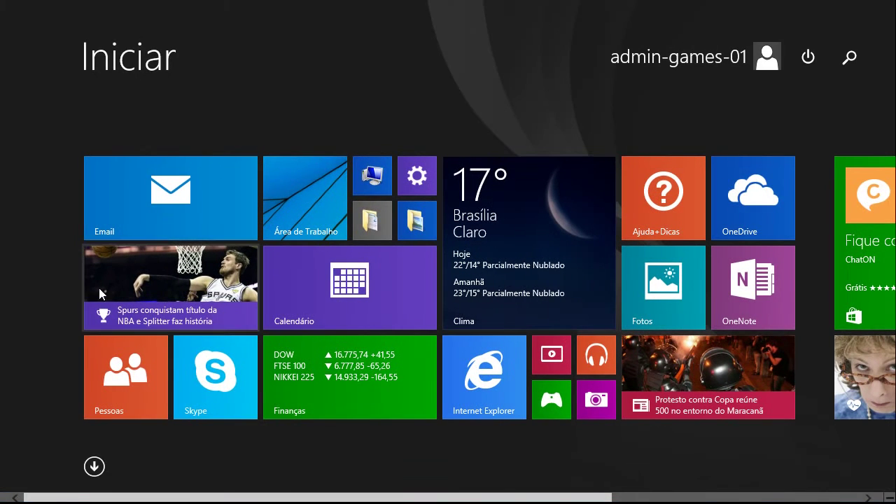
{"action": "type", "text": "painel de Controle"}
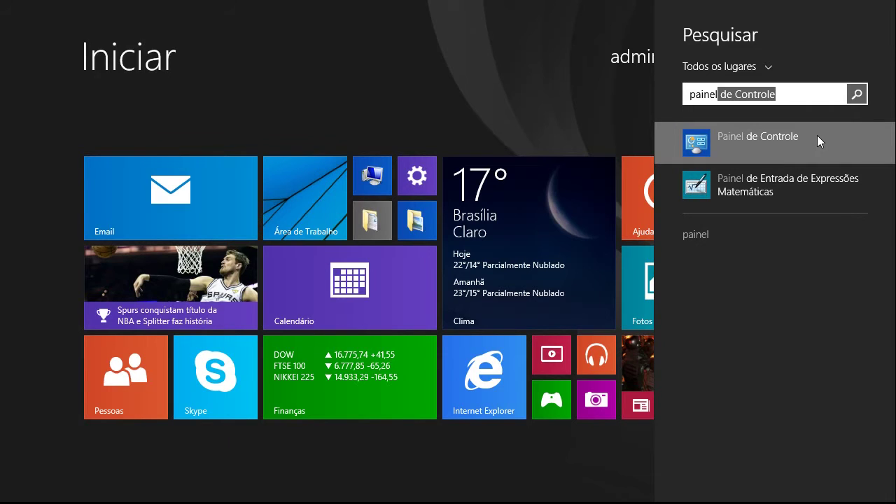
{"action": "left_click", "coordinate": [816, 135]}
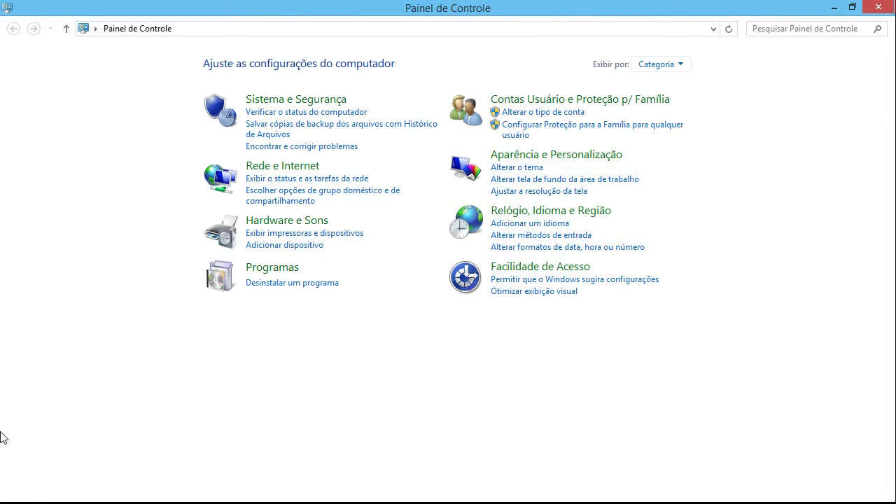
{"action": "mouse_move", "coordinate": [1, 501]}
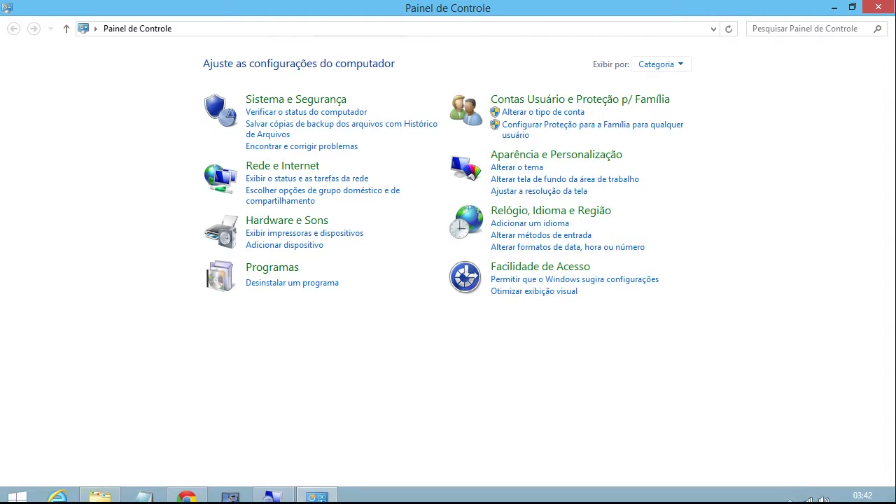
{"action": "right_click", "coordinate": [31, 494]}
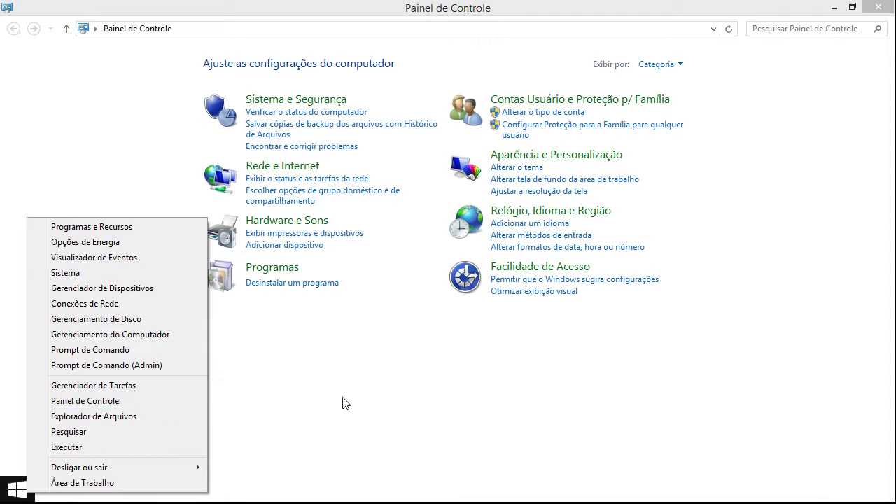
{"action": "left_click", "coordinate": [413, 403]}
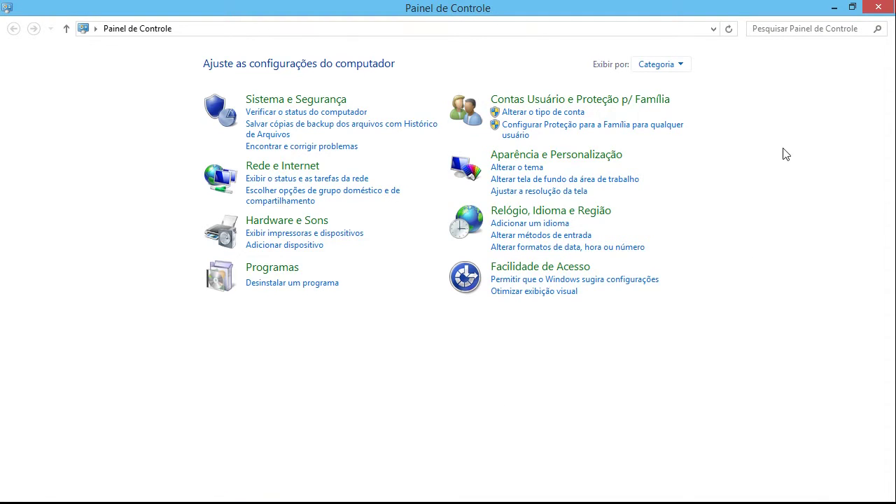
Search Painel de Controle for "disco" and open Ferramentas Administrativas
{"action": "left_click", "coordinate": [791, 29]}
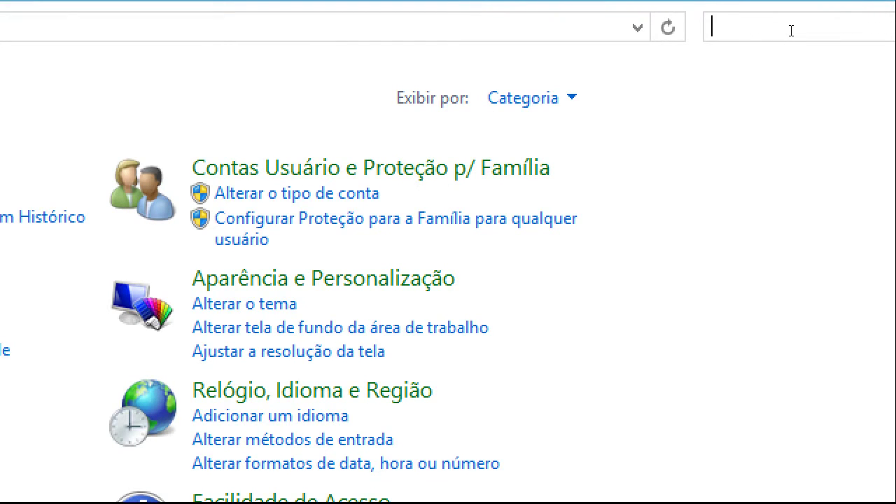
{"action": "type", "text": "disco"}
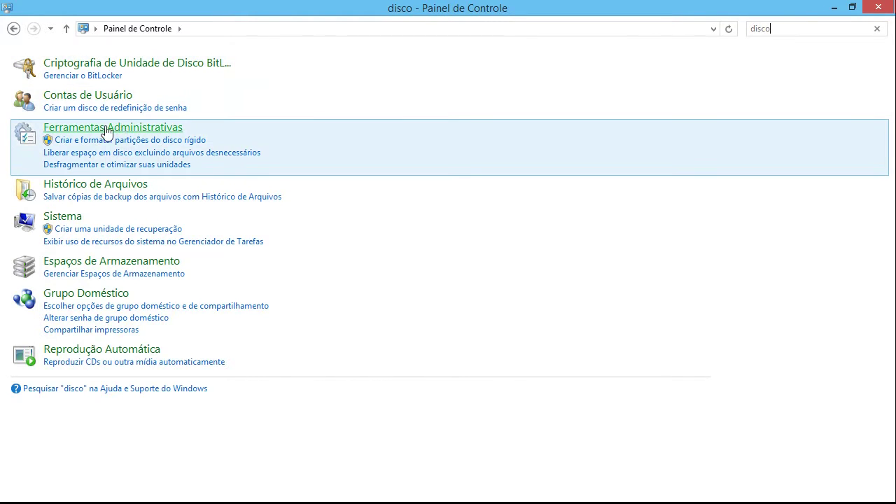
{"action": "left_click", "coordinate": [153, 133]}
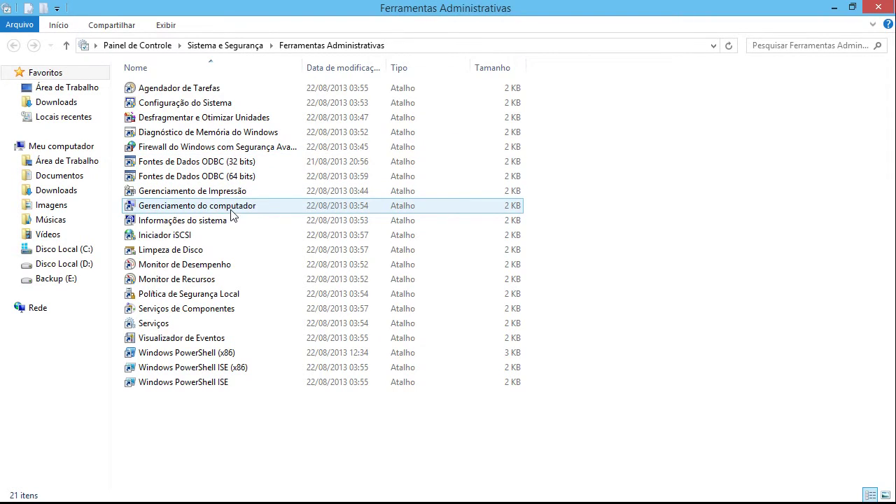
Launch Gerenciamento do computador, show Gerenciamento de disco and maximize the window
{"action": "mouse_move", "coordinate": [130, 212]}
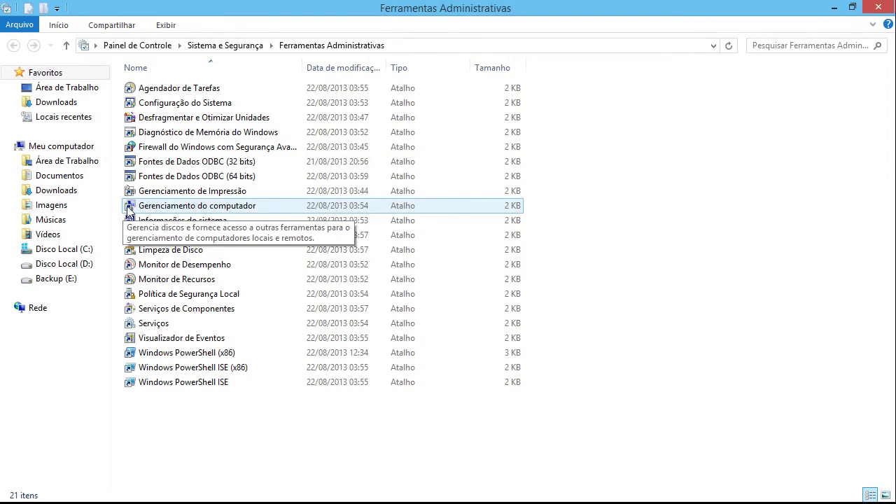
{"action": "double_click", "coordinate": [200, 208]}
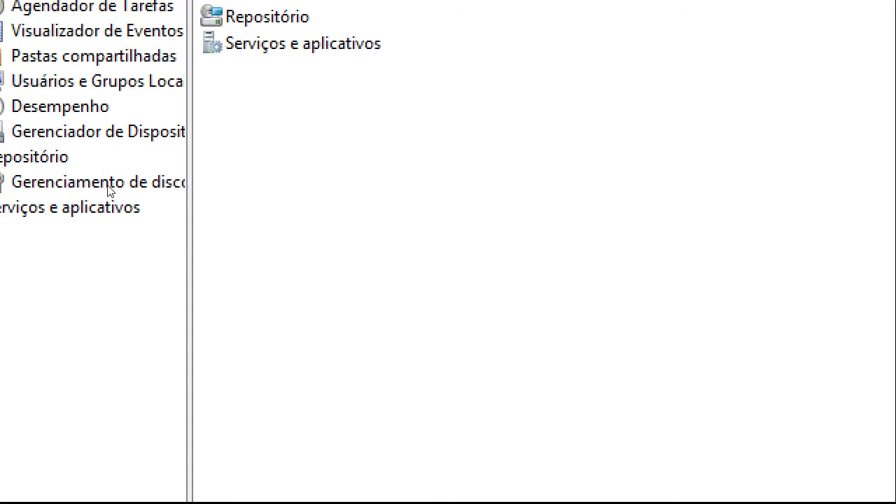
{"action": "left_click", "coordinate": [114, 186]}
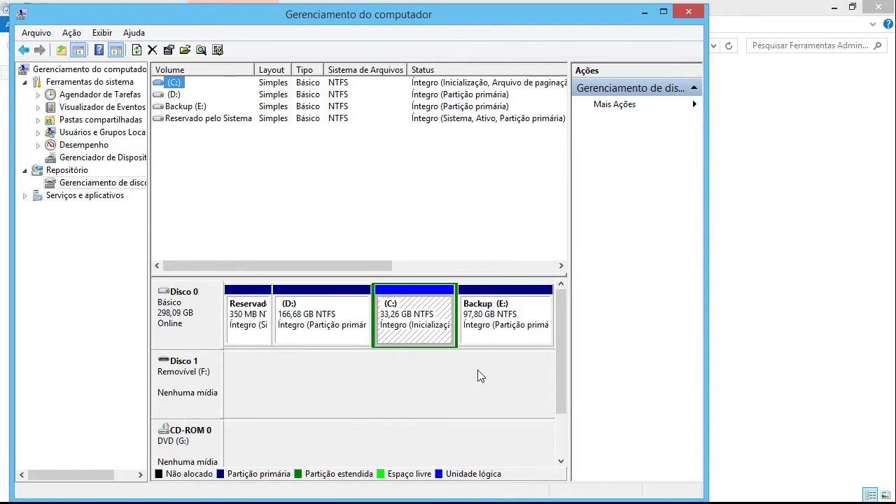
{"action": "left_click", "coordinate": [668, 16]}
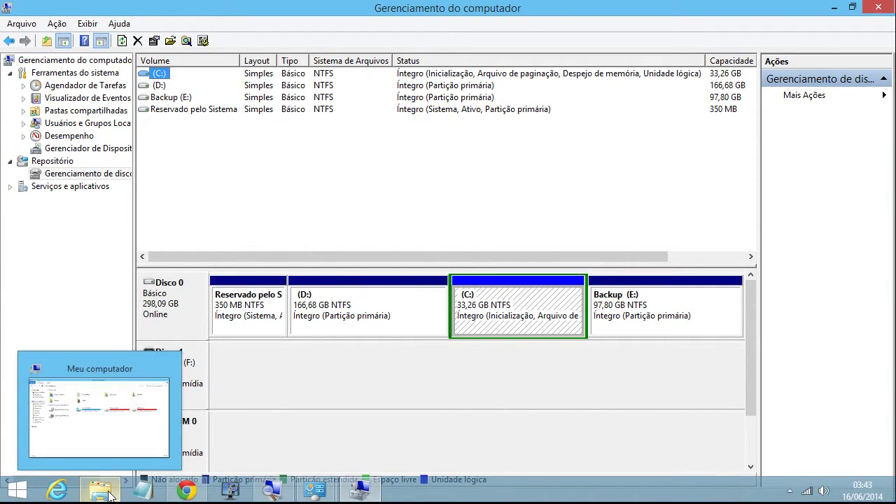
Switch to the Meu computador window and check the C:, D: and Backup (E:) drives against the disk layout
{"action": "left_click", "coordinate": [109, 495]}
{"action": "left_click", "coordinate": [391, 201]}
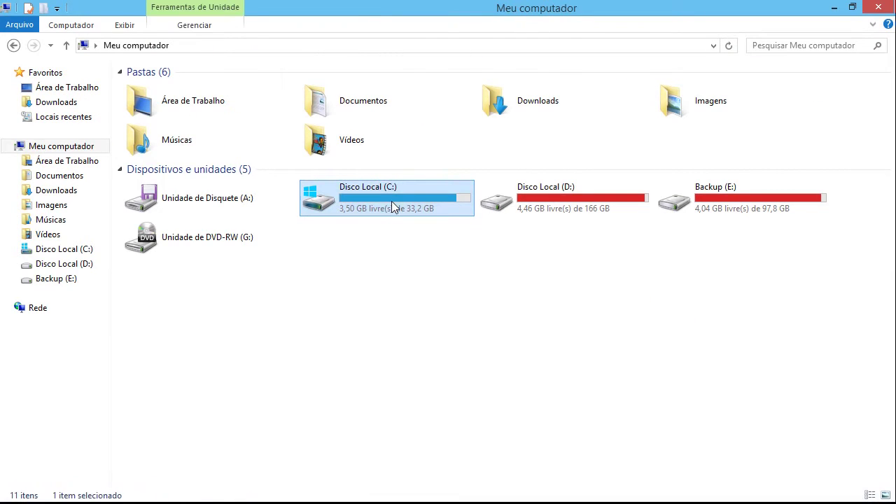
{"action": "left_click", "coordinate": [552, 203]}
{"action": "left_click", "coordinate": [697, 203]}
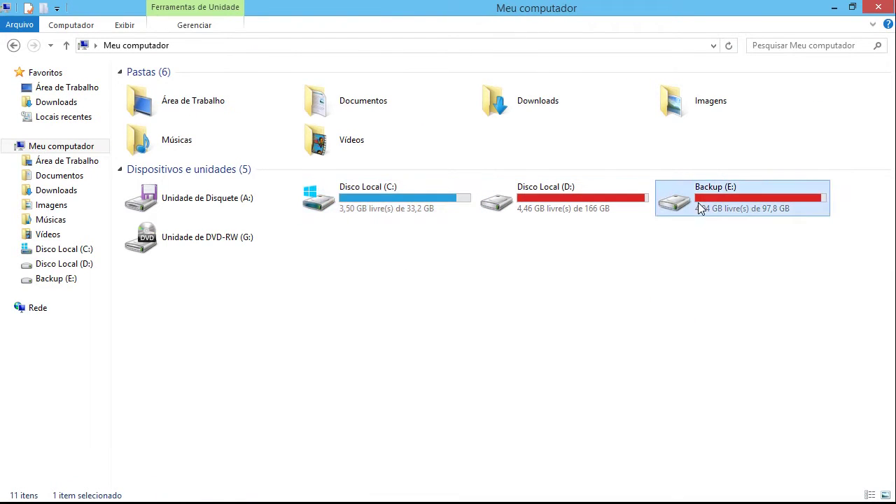
{"action": "left_click", "coordinate": [644, 312]}
{"action": "left_click", "coordinate": [408, 202]}
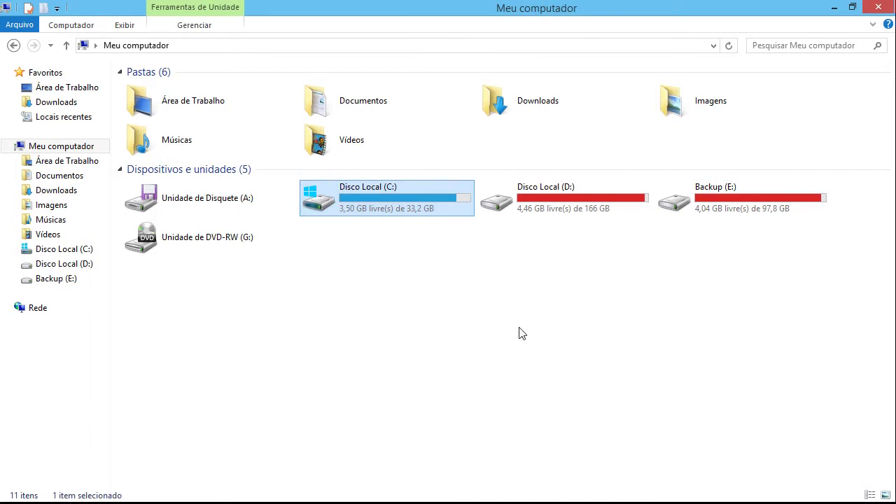
Return to Gerenciamento do computador and inspect the Backup (E:) and (C:) partitions of Disco 0
{"action": "left_click", "coordinate": [834, 7]}
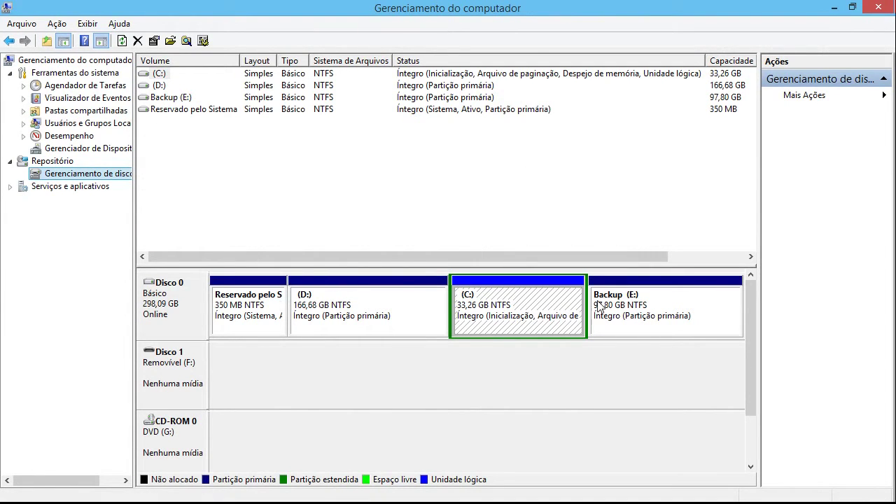
{"action": "left_click", "coordinate": [621, 308]}
{"action": "left_click", "coordinate": [564, 307]}
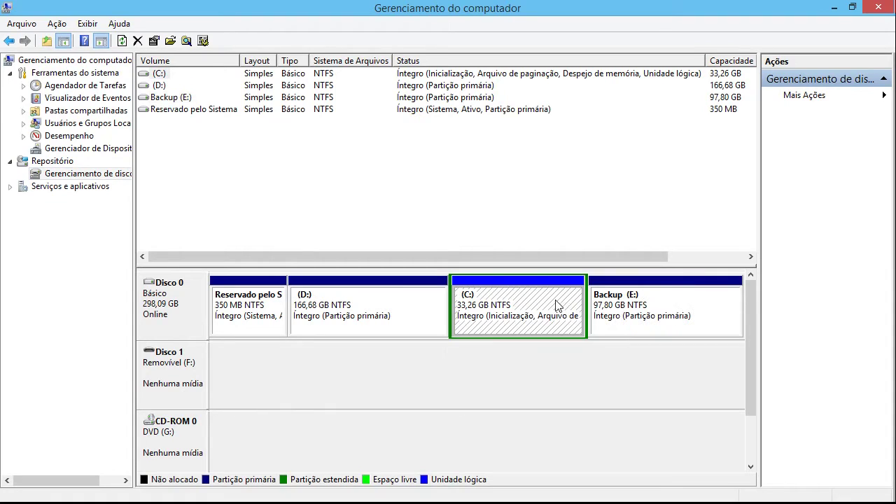
Examine the (D:) and Backup (E:) partitions on either side of (C:) on Disco 0
{"action": "left_click", "coordinate": [411, 306]}
{"action": "left_click", "coordinate": [347, 361]}
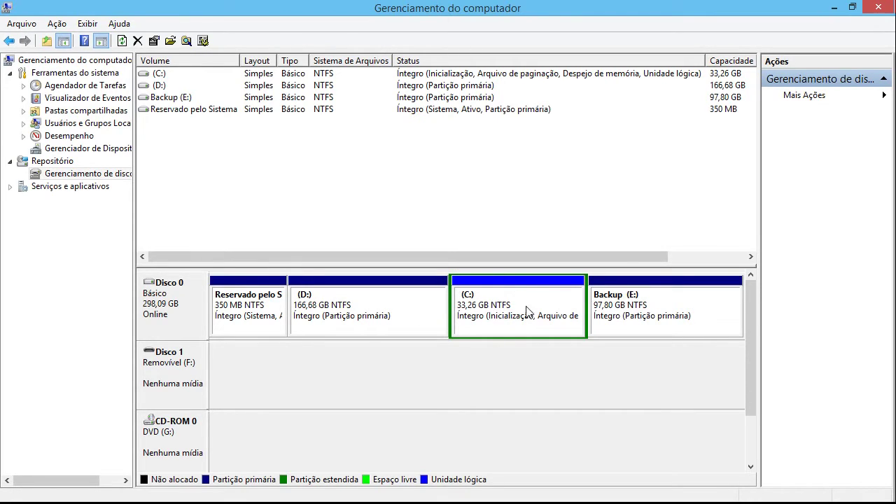
{"action": "left_click", "coordinate": [399, 315]}
{"action": "left_click", "coordinate": [645, 326]}
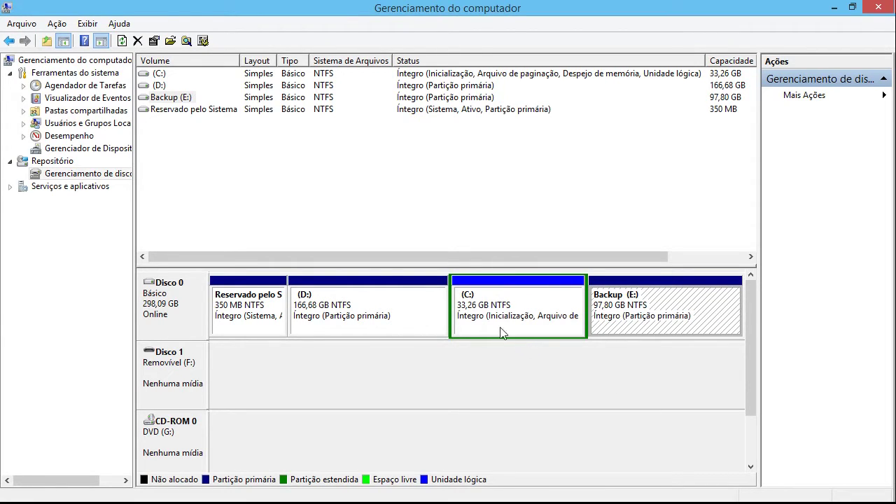
Select the (C:) volume and open its Diminuir Volume dialog
{"action": "left_click", "coordinate": [171, 73]}
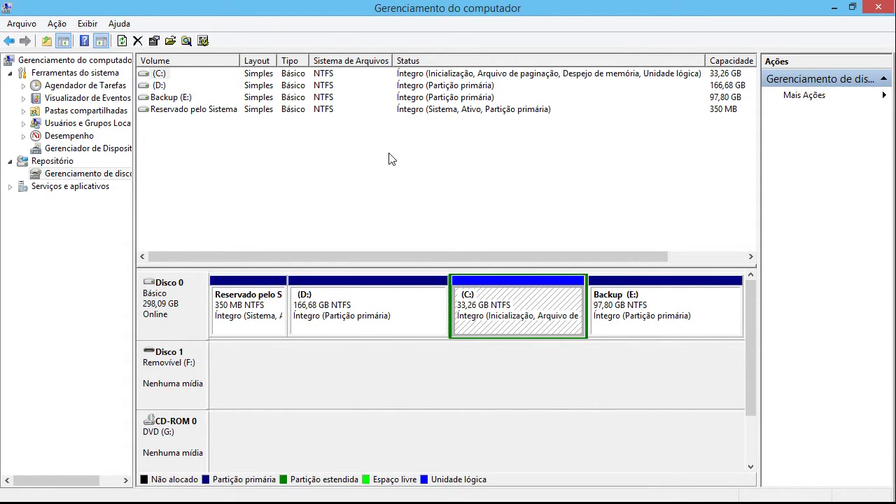
{"action": "right_click", "coordinate": [483, 333]}
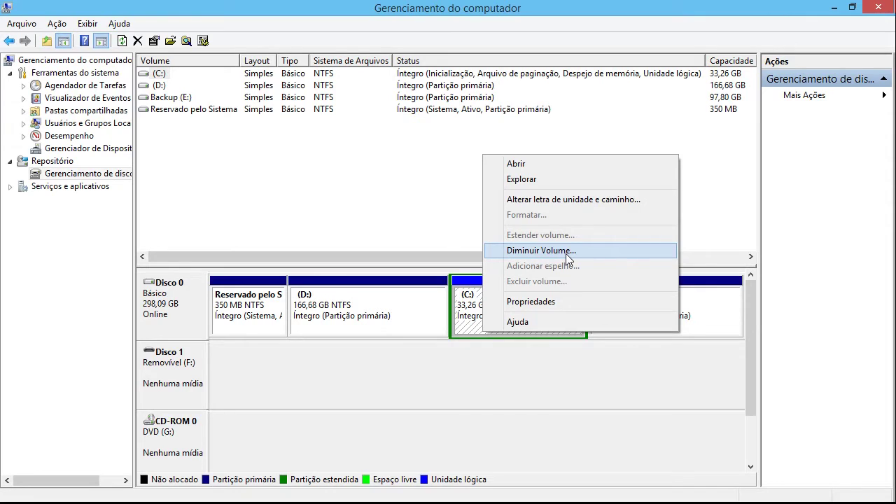
{"action": "left_click", "coordinate": [566, 253]}
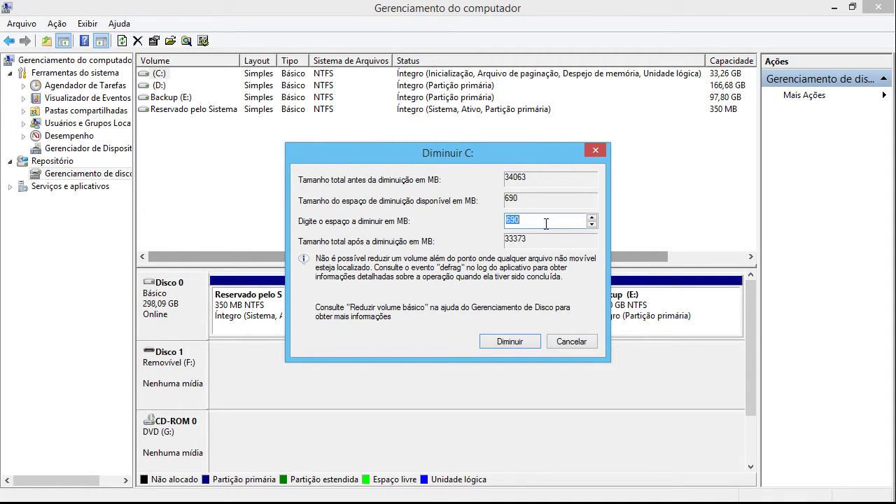
Try shrink amounts above the available space for (C:), starting with 1690 MB
{"action": "left_click", "coordinate": [546, 223]}
{"action": "double_click", "coordinate": [546, 223]}
{"action": "key", "text": "Left"}
{"action": "type", "text": "1"}
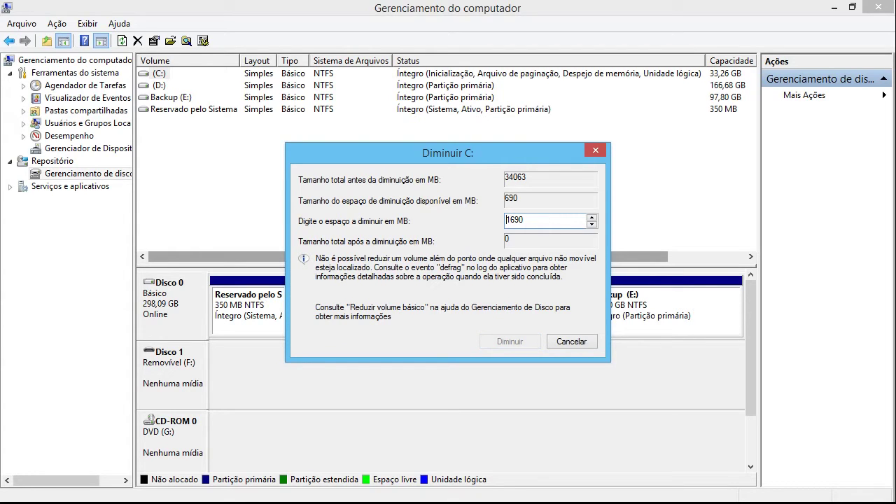
{"action": "type", "text": "0"}
{"action": "key", "text": "shift+Right"}
{"action": "key", "text": "shift+Right"}
{"action": "key", "text": "shift+Right"}
{"action": "type", "text": "000"}
Set the space to shrink to 690 MB and shrink the (C:) volume
{"action": "left_click_drag", "start_coordinate": [530, 220], "coordinate": [499, 223]}
{"action": "type", "text": "690"}
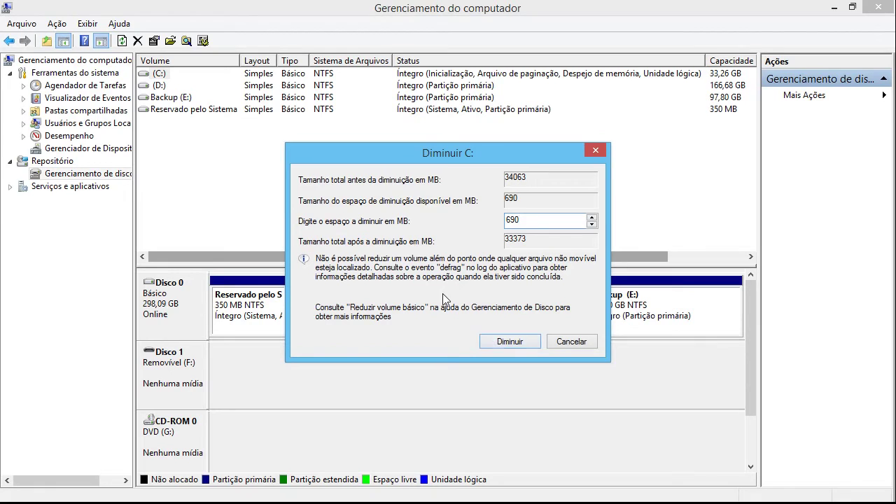
{"action": "left_click", "coordinate": [502, 343]}
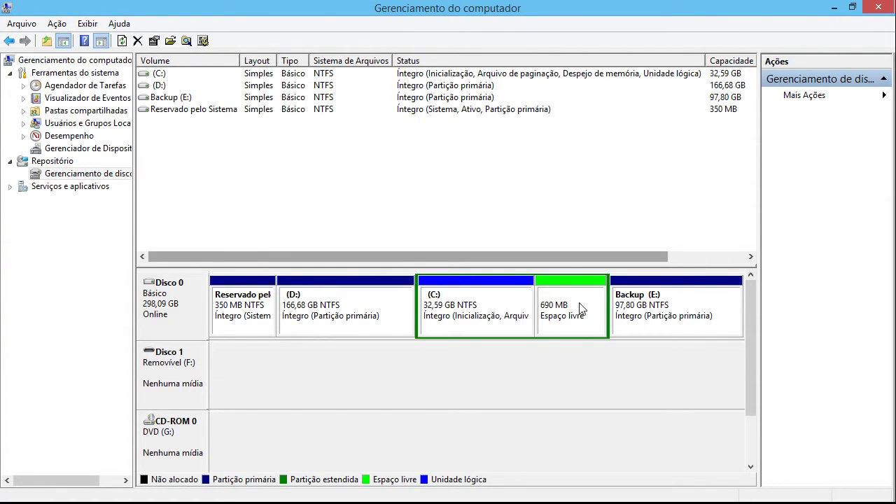
Start a new simple volume in the free space beside (C:) and accept the size of 689 MB
{"action": "left_click", "coordinate": [573, 321]}
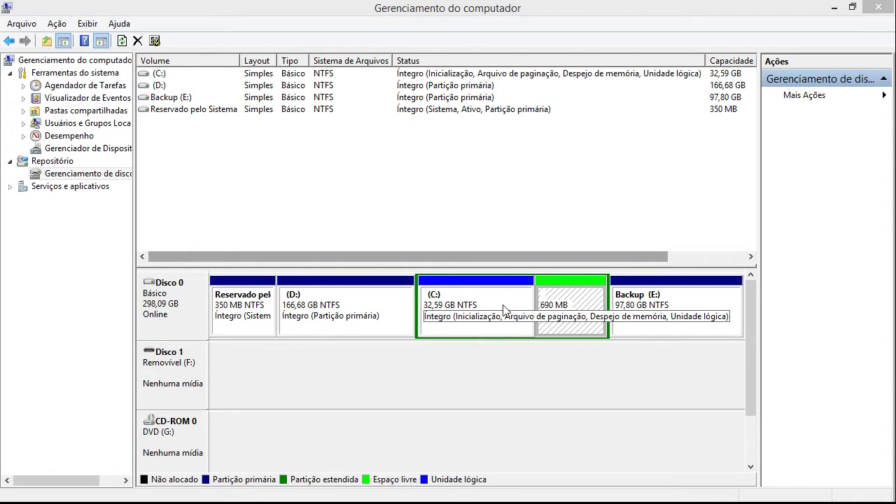
{"action": "left_click", "coordinate": [459, 299]}
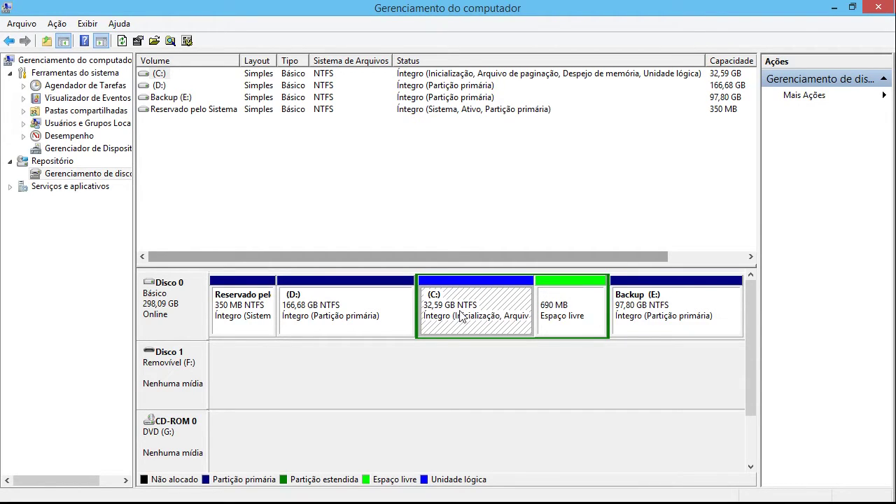
{"action": "left_click", "coordinate": [569, 300]}
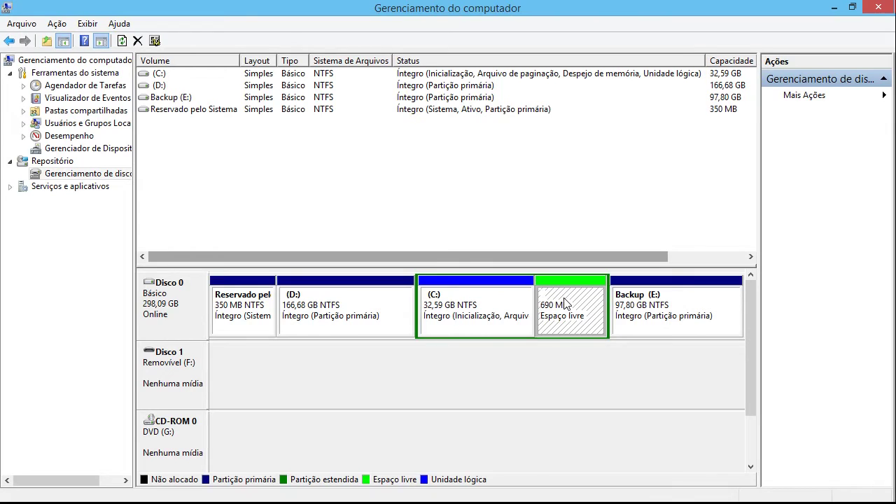
{"action": "right_click", "coordinate": [566, 301]}
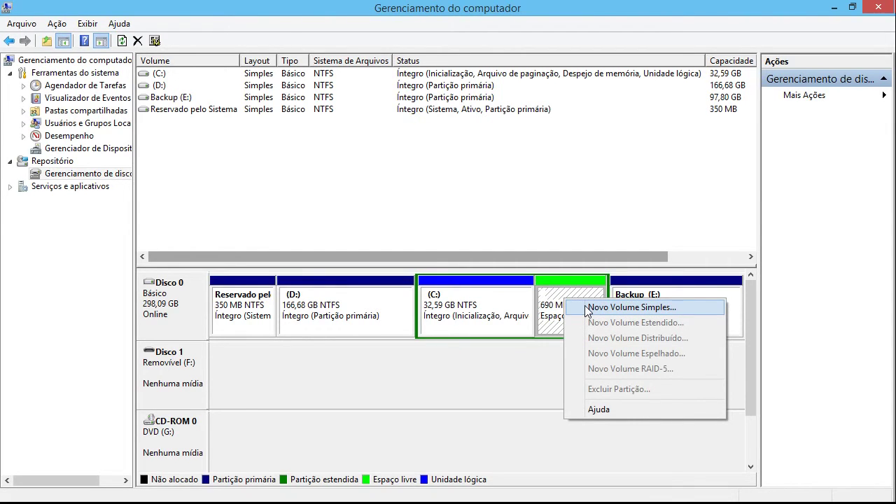
{"action": "left_click", "coordinate": [616, 307]}
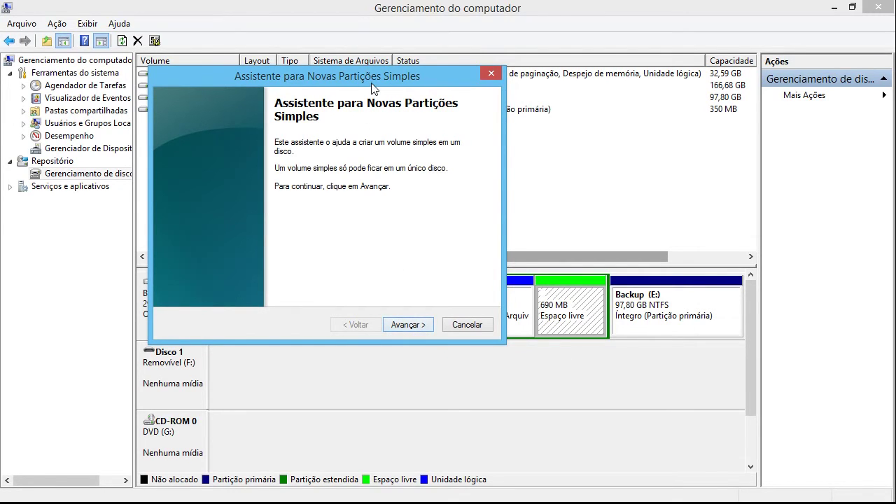
{"action": "left_click_drag", "start_coordinate": [371, 83], "coordinate": [432, 151]}
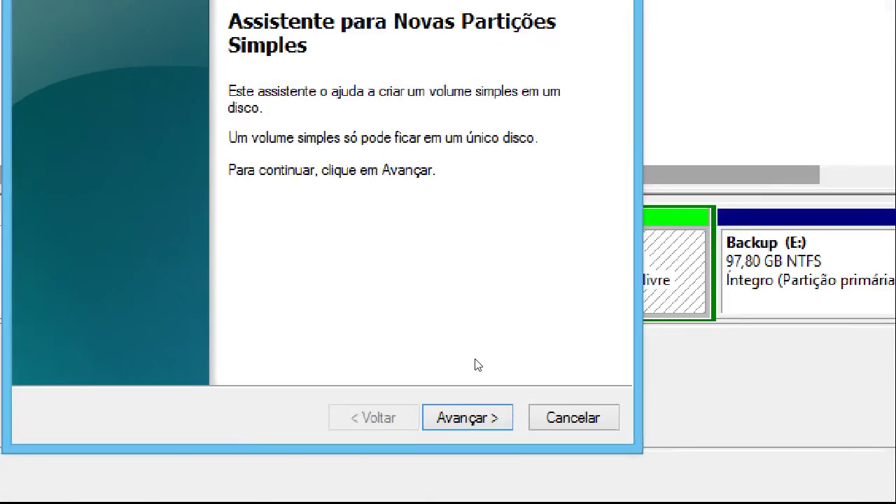
{"action": "key", "text": "Return"}
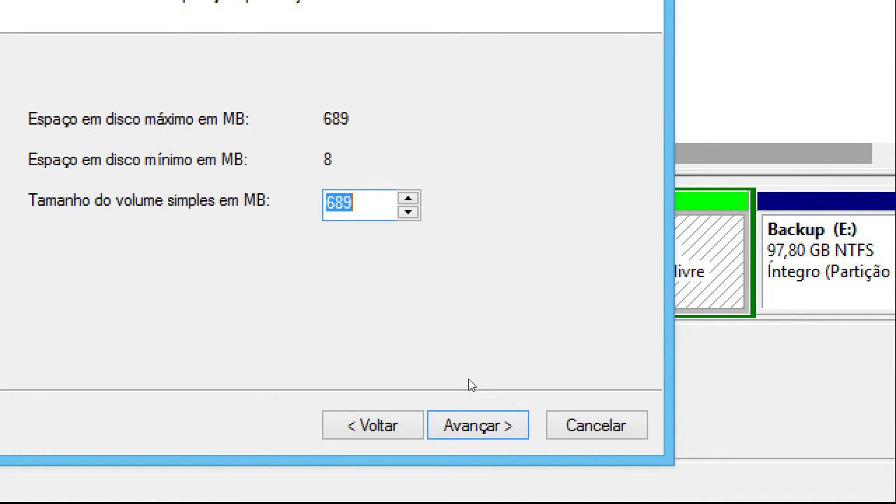
{"action": "left_click", "coordinate": [477, 397]}
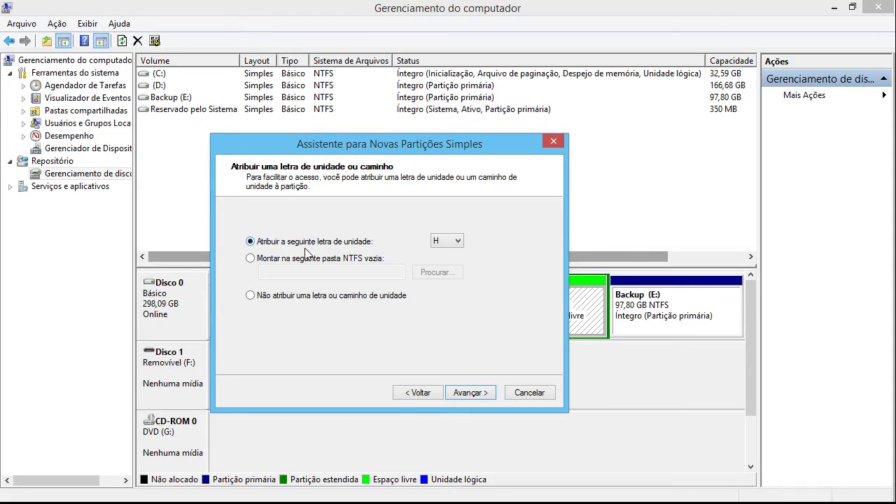
Assign drive letter R to the new volume and continue to the formatting settings
{"action": "left_click", "coordinate": [438, 245]}
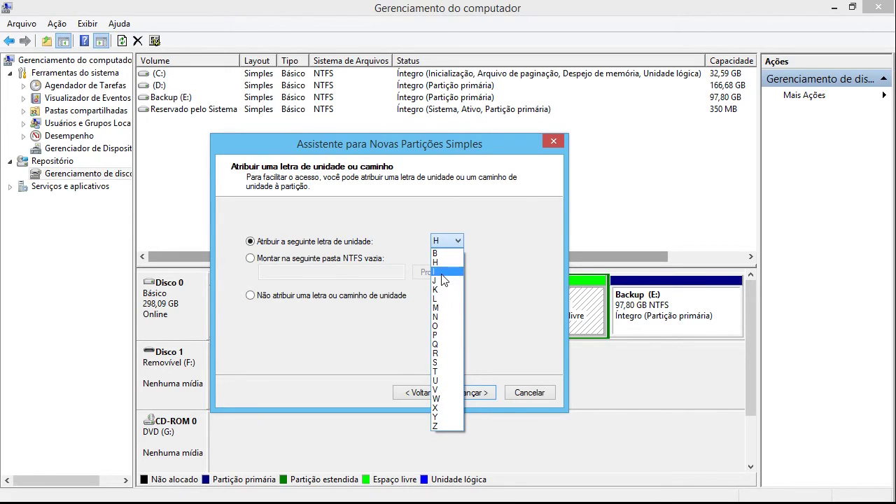
{"action": "left_click", "coordinate": [445, 349]}
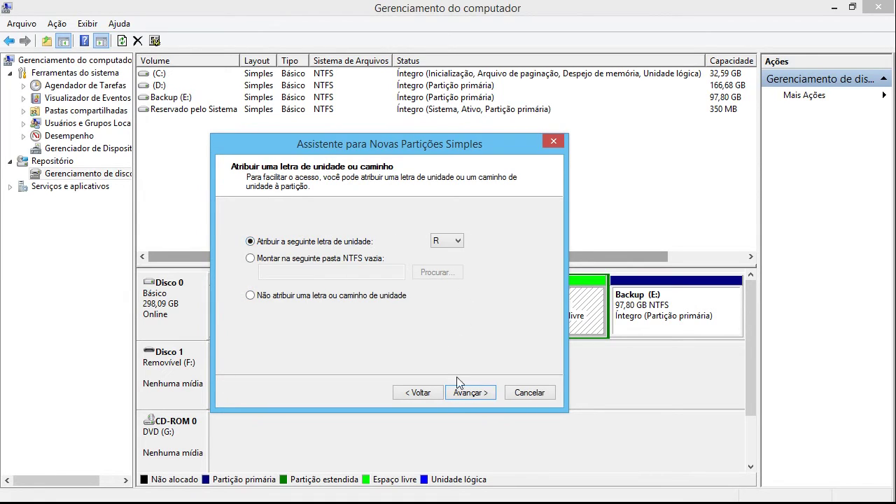
{"action": "left_click", "coordinate": [468, 394]}
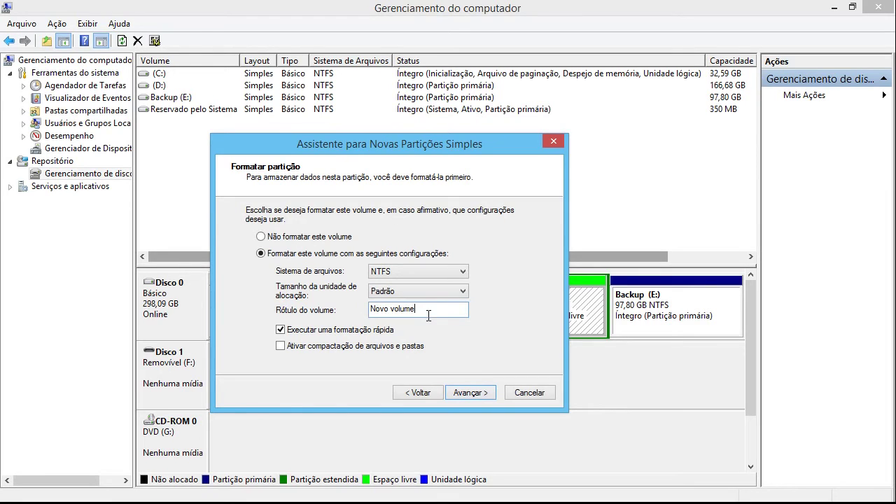
Keep NTFS as the file system and set the volume label to Linux Ubuntu
{"action": "left_click_drag", "start_coordinate": [428, 315], "coordinate": [363, 316]}
{"action": "left_click", "coordinate": [414, 272]}
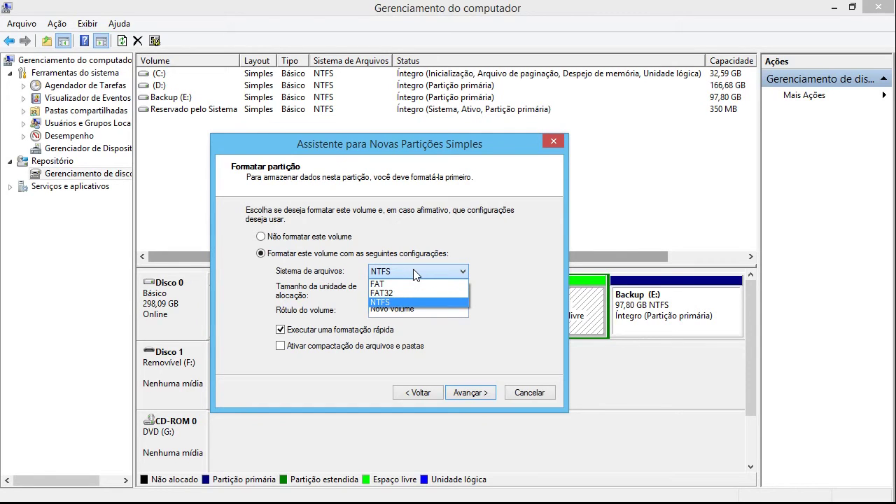
{"action": "left_click", "coordinate": [415, 272]}
{"action": "left_click_drag", "start_coordinate": [421, 312], "coordinate": [348, 313]}
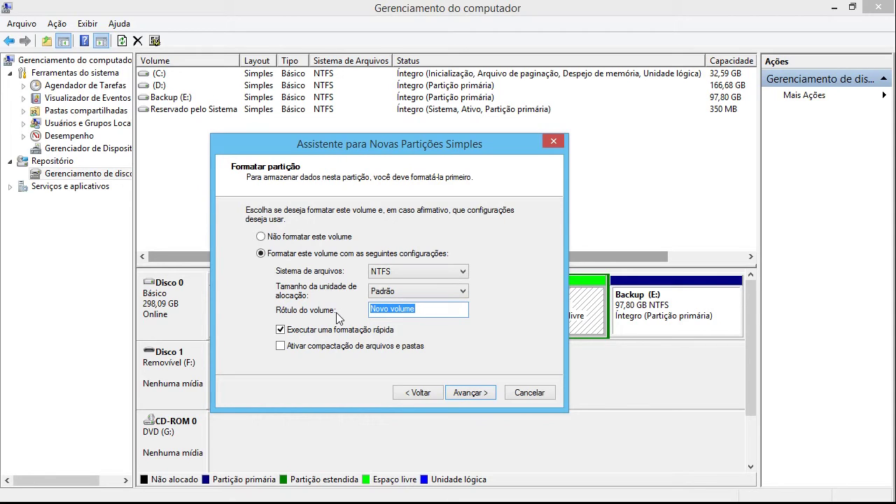
{"action": "type", "text": "Linux Ubuntu"}
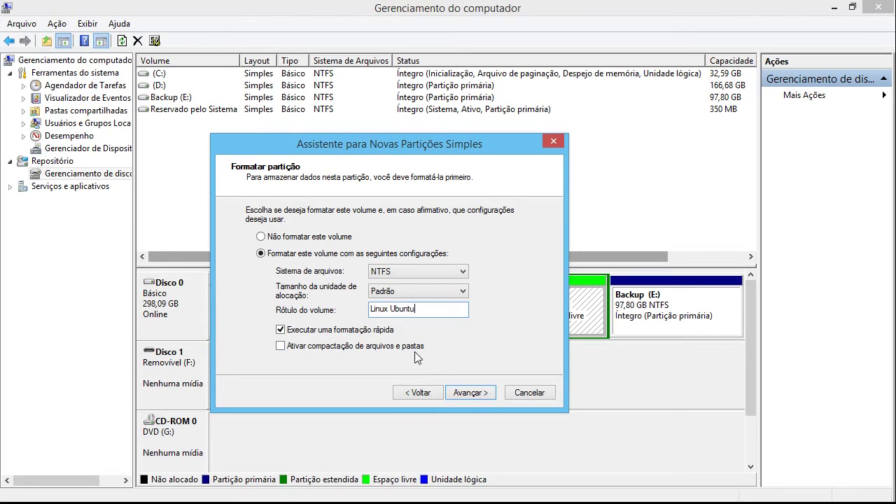
Keep formatting enabled with the chosen settings, review the summary and finish creating the partition
{"action": "left_click", "coordinate": [293, 239]}
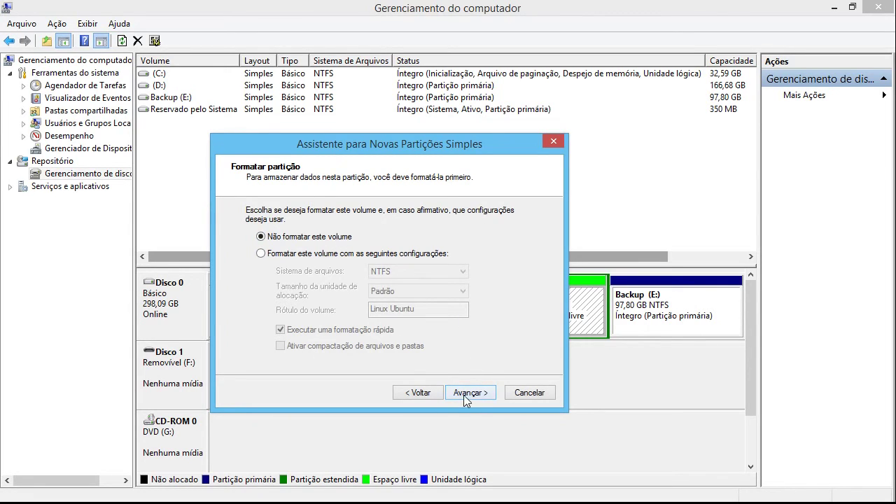
{"action": "left_click", "coordinate": [397, 255]}
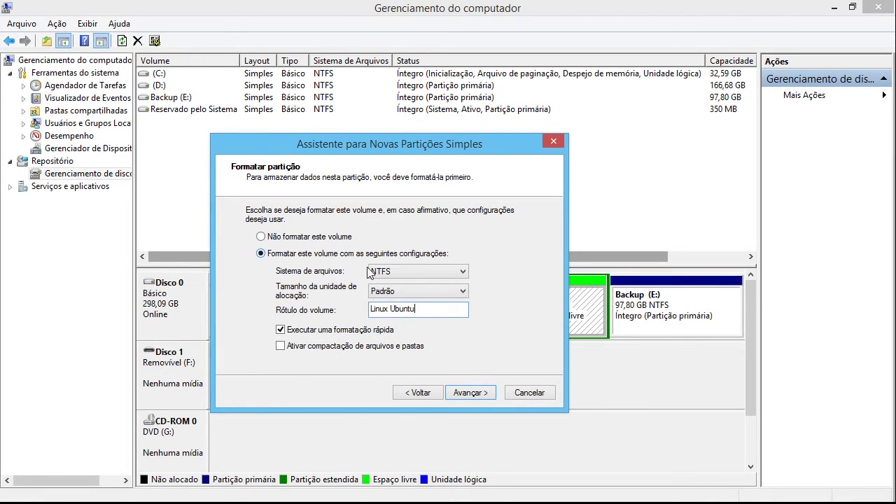
{"action": "left_click", "coordinate": [467, 394]}
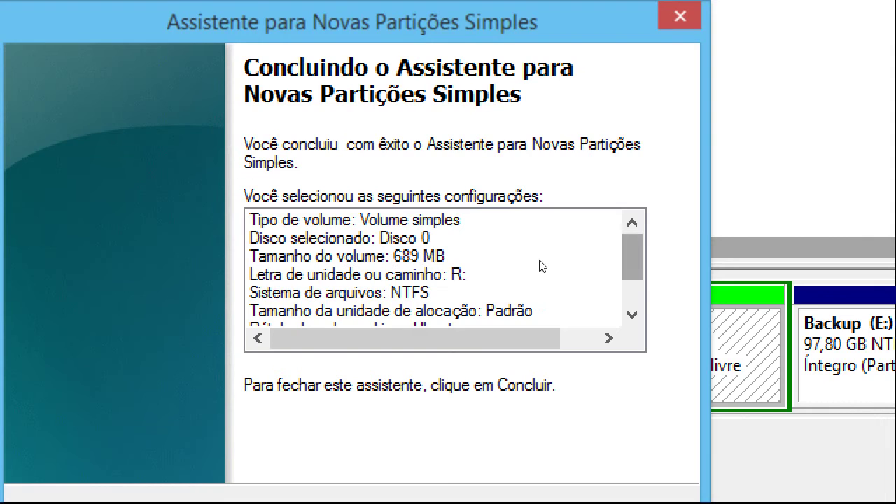
{"action": "scroll", "coordinate": [530, 273], "scroll_direction": "down", "scroll_amount": 1}
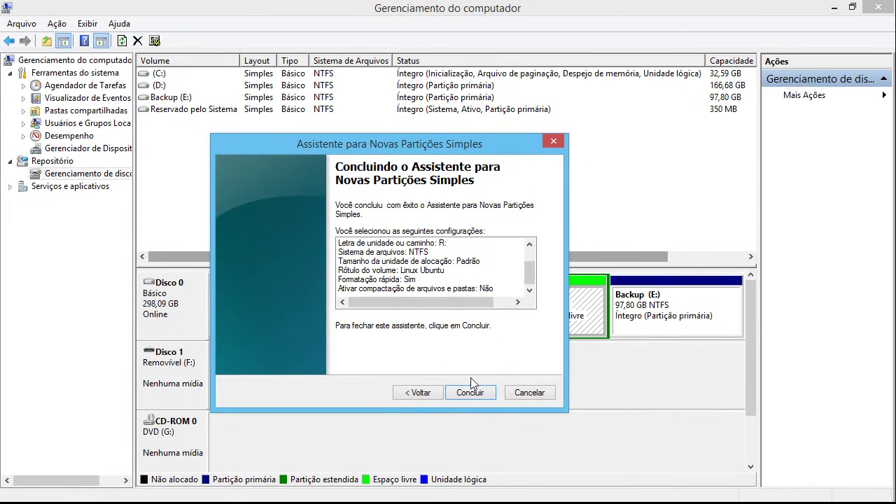
{"action": "left_click", "coordinate": [469, 393]}
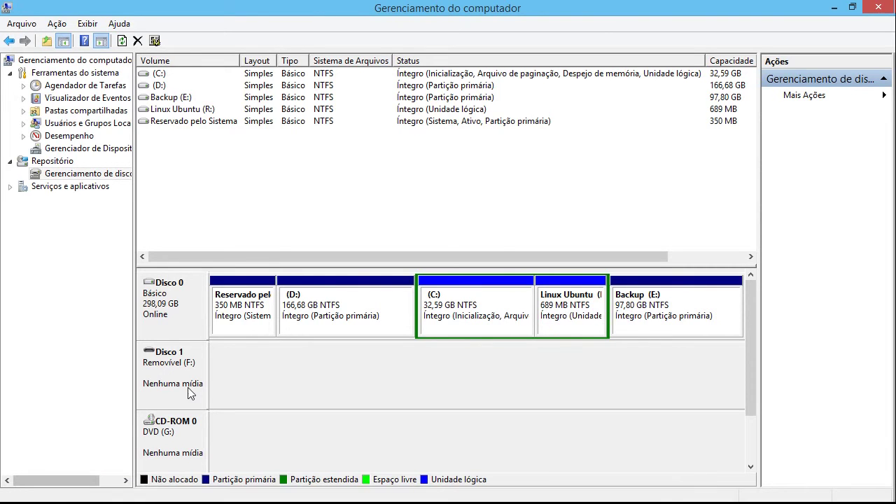
Switch to the Meu computador window and examine the new Linux Ubuntu (R:) drive alongside the C:, D: and Backup (E:) drives
{"action": "left_click", "coordinate": [101, 416]}
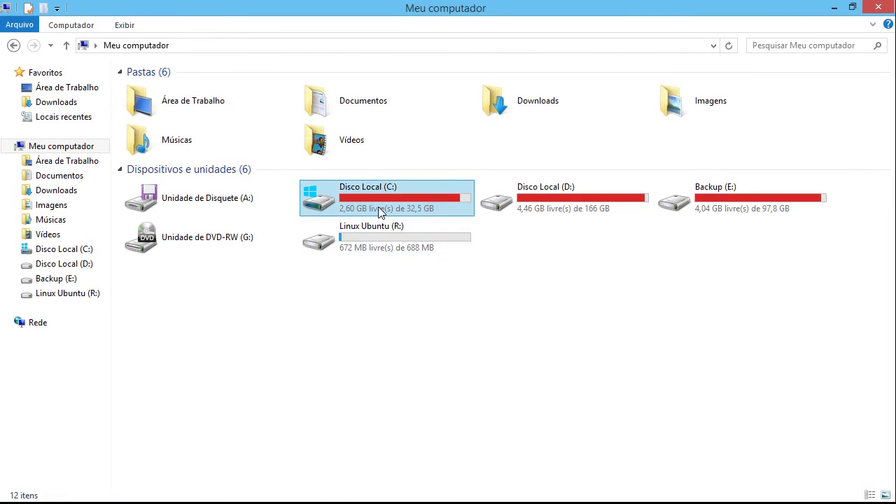
{"action": "mouse_move", "coordinate": [371, 208]}
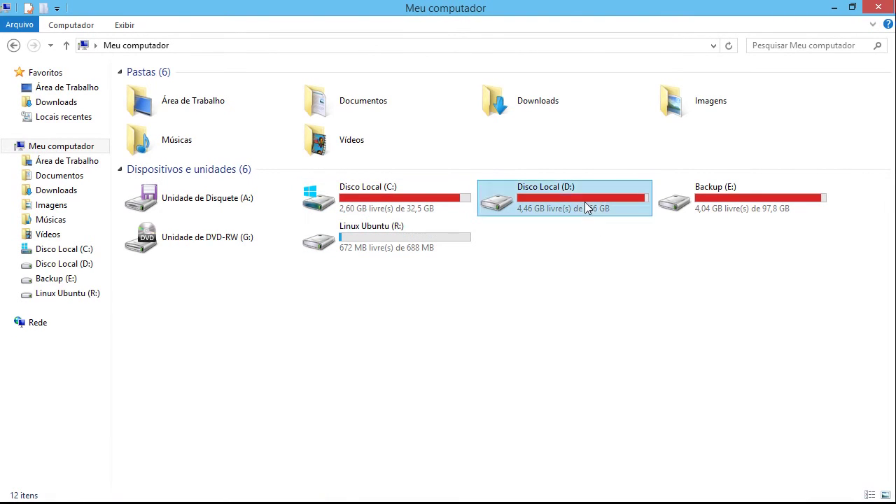
{"action": "left_click", "coordinate": [769, 196]}
{"action": "left_click", "coordinate": [431, 238]}
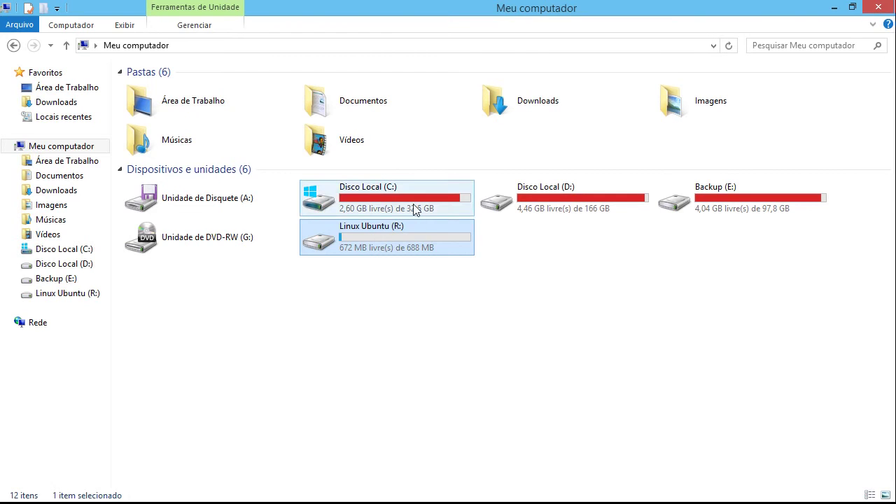
{"action": "left_click", "coordinate": [584, 213]}
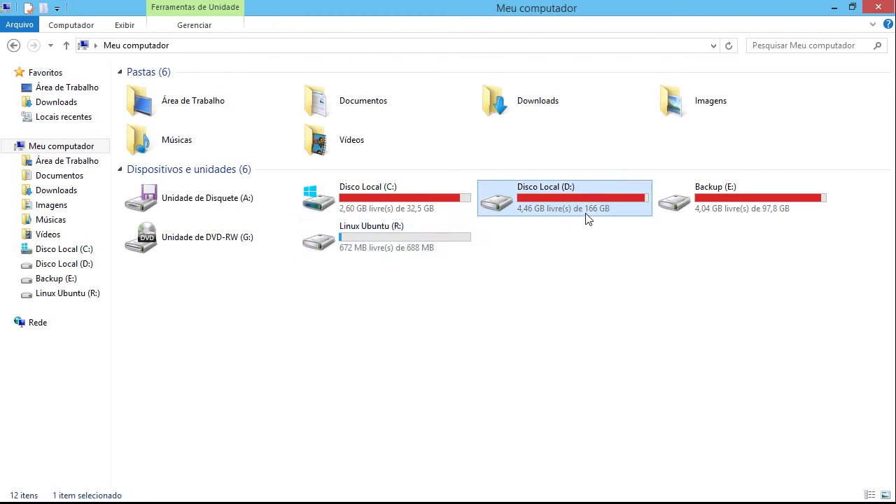
{"action": "left_click", "coordinate": [696, 198]}
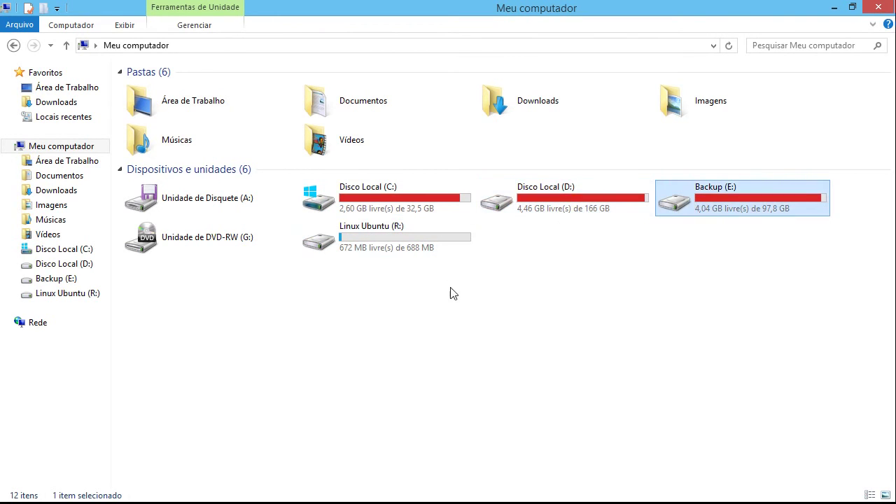
{"action": "left_click", "coordinate": [455, 300]}
Return to Gerenciamento do computador and select the Linux Ubuntu (R:) partition on Disco 0
{"action": "mouse_move", "coordinate": [406, 490]}
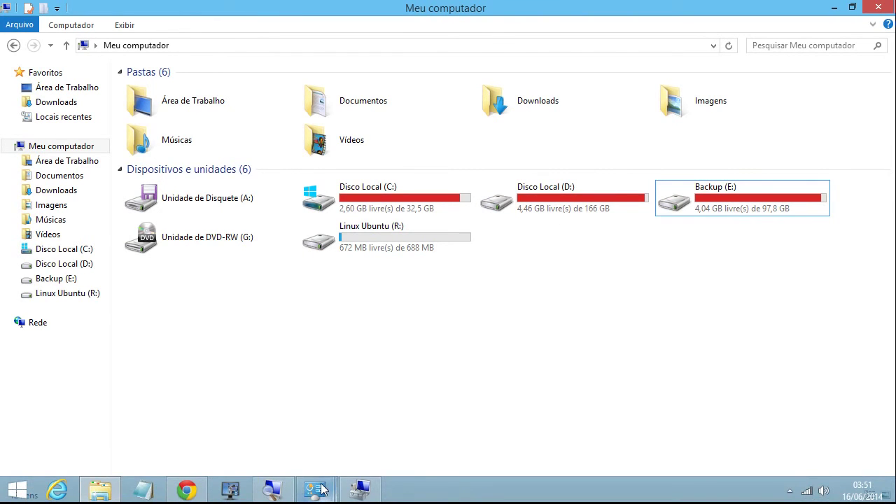
{"action": "left_click", "coordinate": [356, 490]}
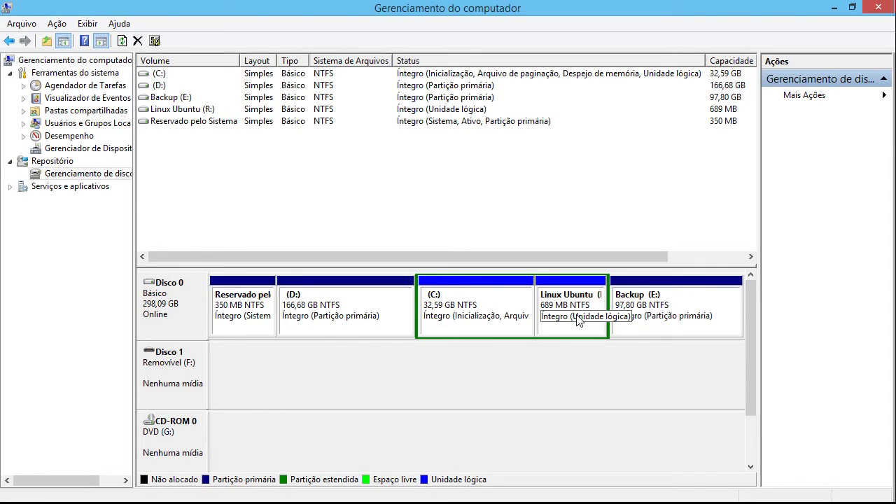
{"action": "left_click", "coordinate": [577, 315]}
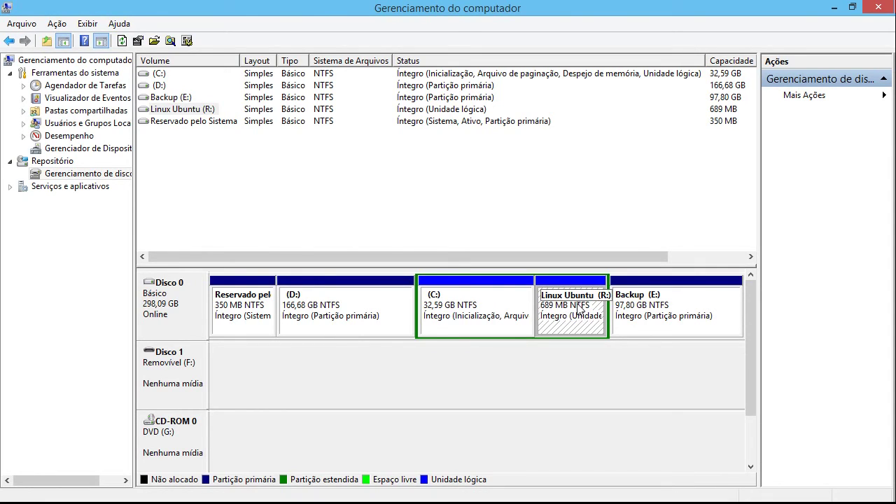
Review the (C:) and (D:) partitions on Disco 0, ending with the Linux Ubuntu (R:) partition selected
{"action": "left_click", "coordinate": [493, 311]}
{"action": "left_click", "coordinate": [375, 315]}
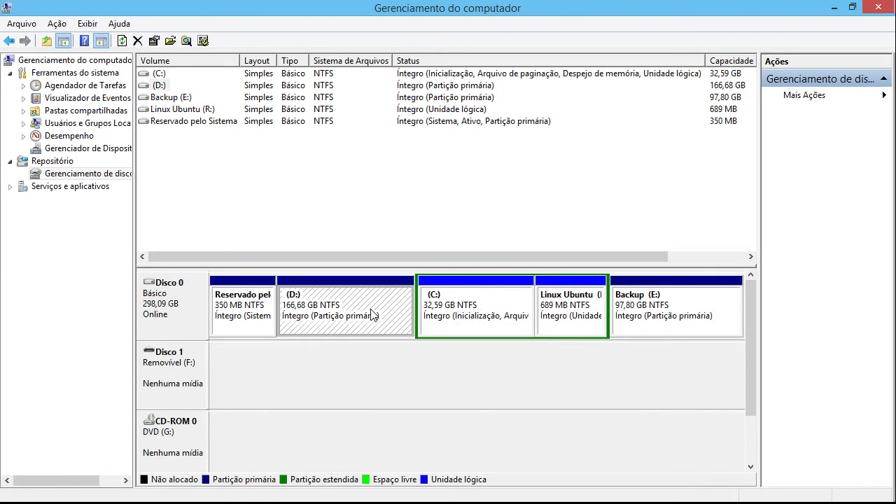
{"action": "left_click", "coordinate": [482, 316]}
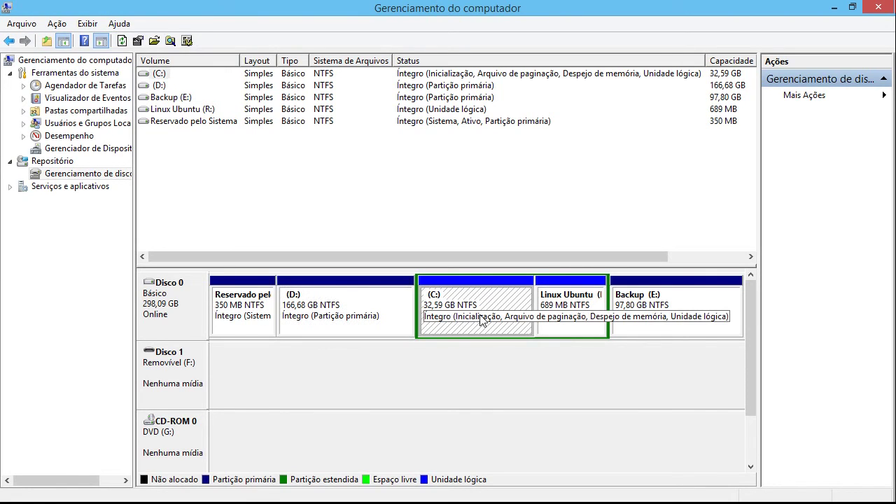
{"action": "left_click", "coordinate": [566, 316]}
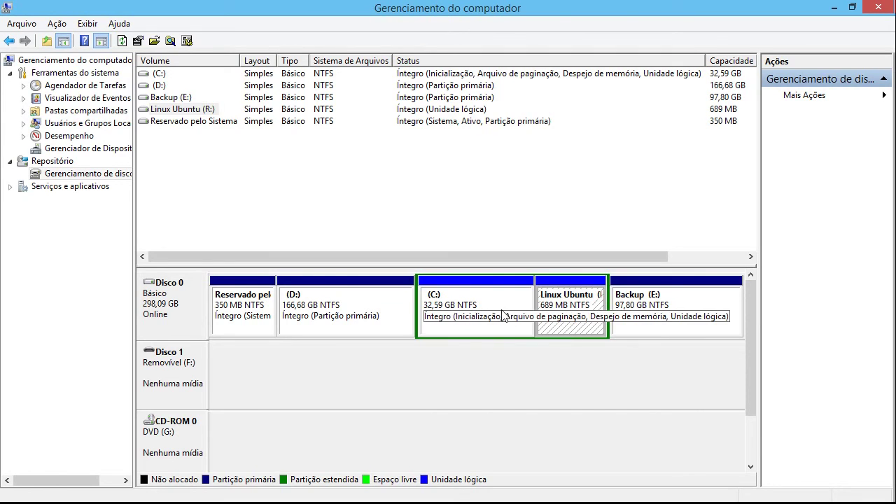
Start deleting the Linux Ubuntu (R:) volume on Disco 0, leaving the deletion warning open
{"action": "right_click", "coordinate": [575, 328]}
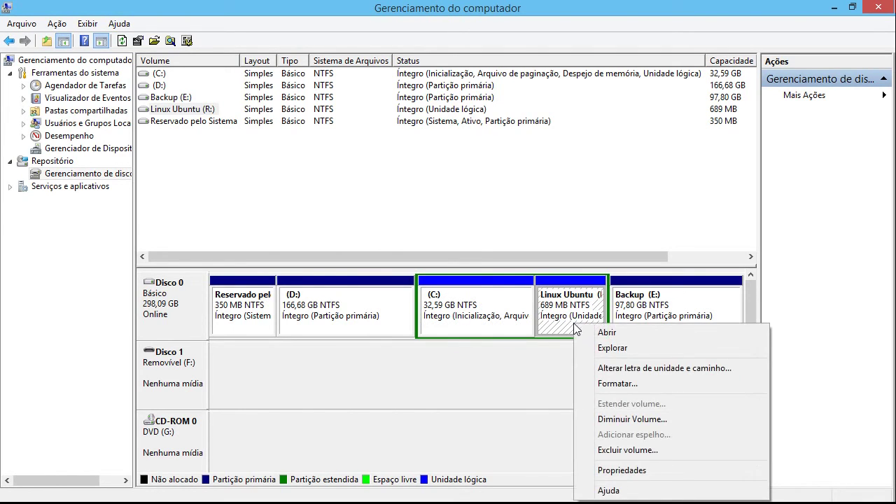
{"action": "right_click", "coordinate": [569, 325]}
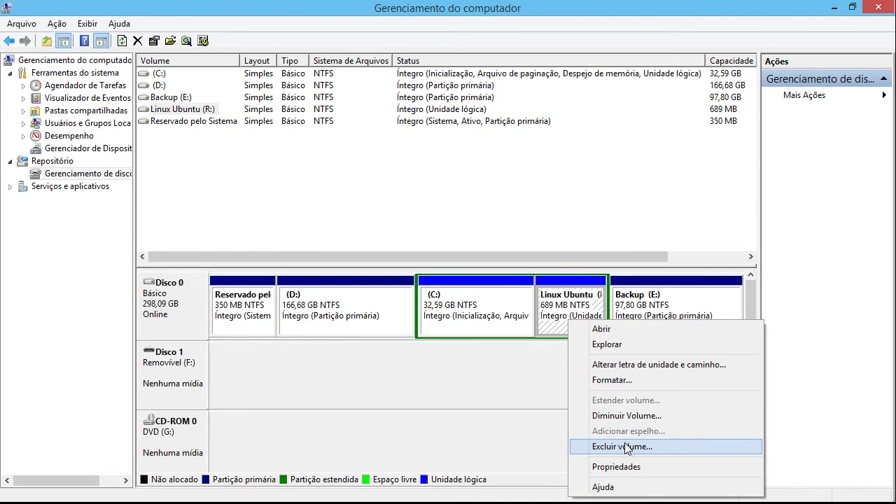
{"action": "left_click", "coordinate": [622, 447]}
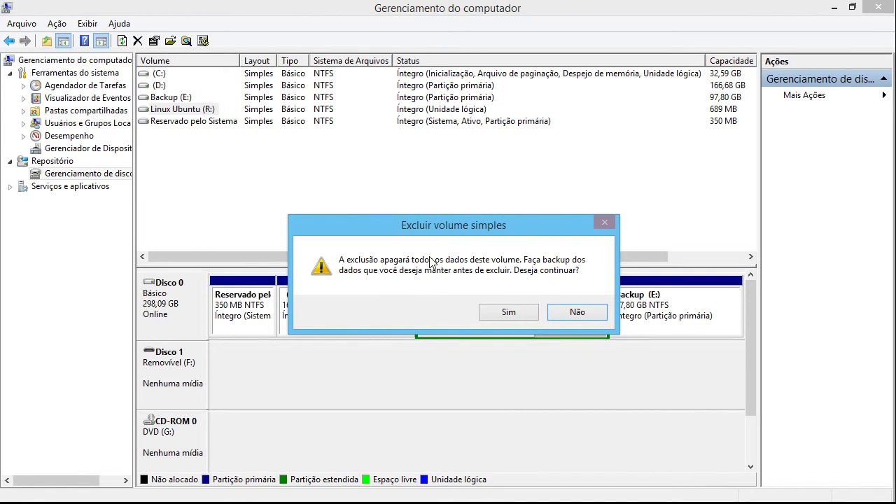
Switch to Meu computador, check the contents of the Linux Ubuntu (R:) drive and return to the pending volume deletion
{"action": "mouse_move", "coordinate": [154, 491]}
{"action": "left_click", "coordinate": [98, 494]}
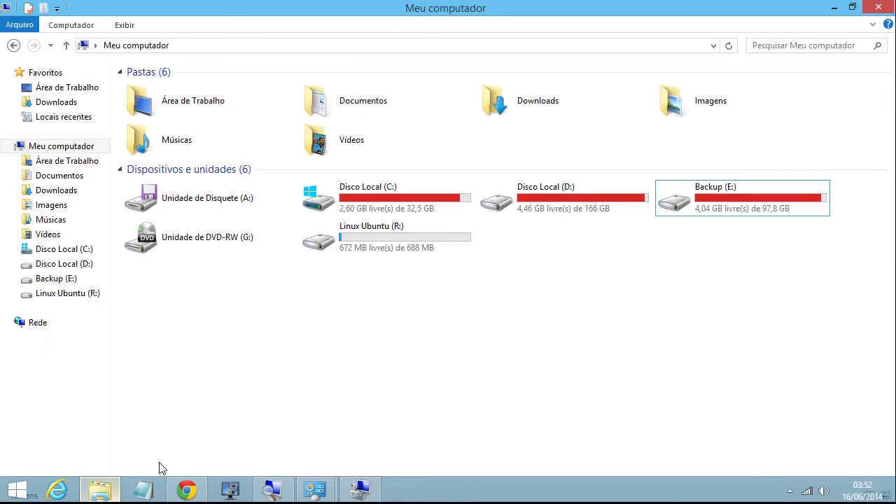
{"action": "double_click", "coordinate": [420, 239]}
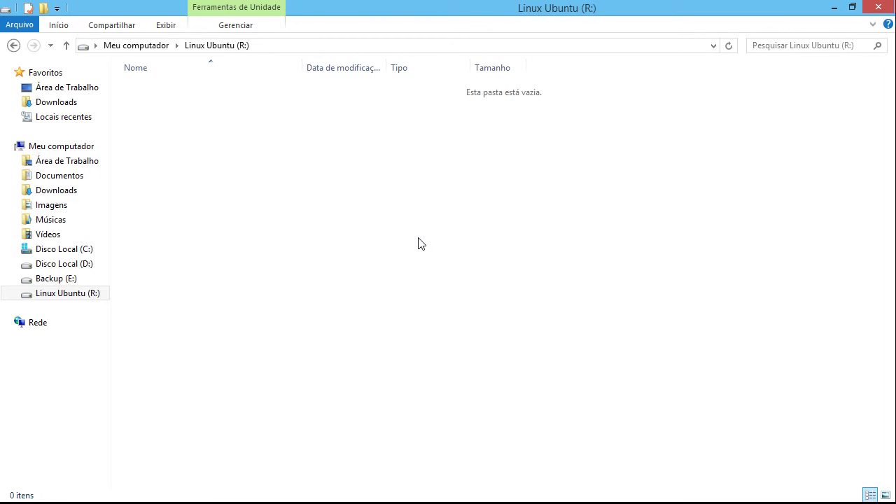
{"action": "key", "text": "BackSpace"}
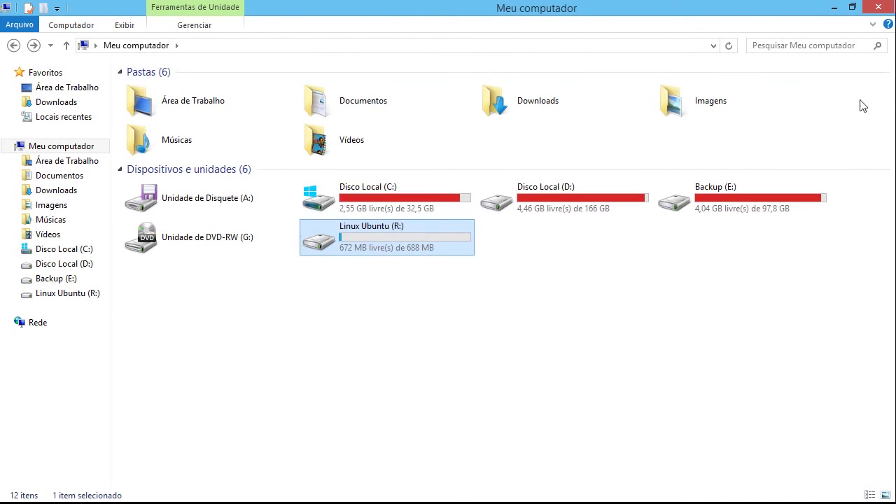
{"action": "left_click", "coordinate": [832, 9]}
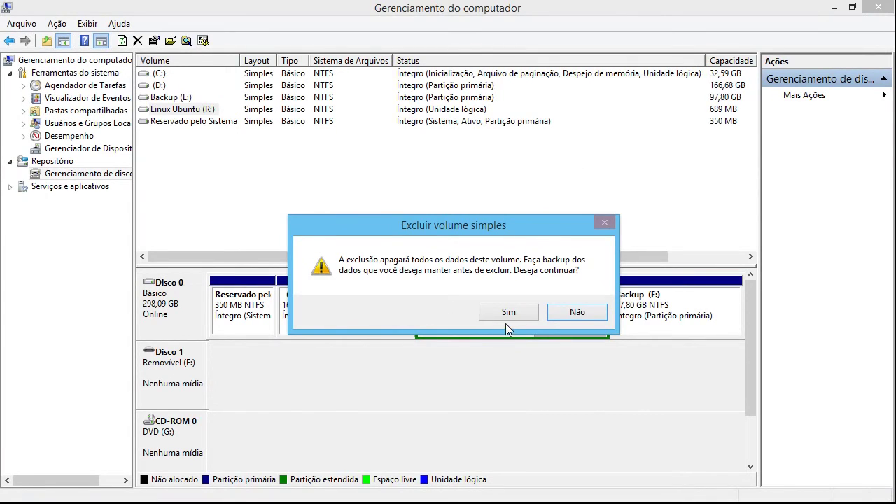
Confirm the deletion of the Linux Ubuntu (R:) volume and select its freed space on Disco 0
{"action": "left_click_drag", "start_coordinate": [518, 235], "coordinate": [607, 149]}
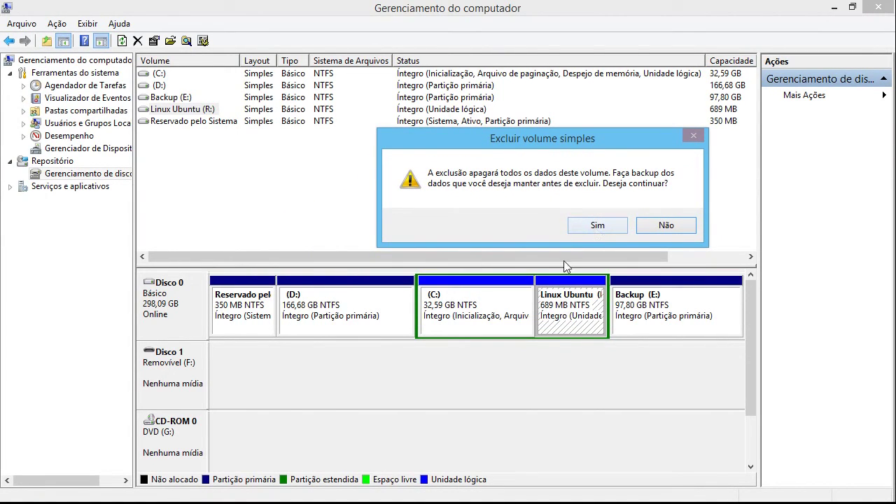
{"action": "left_click", "coordinate": [595, 226]}
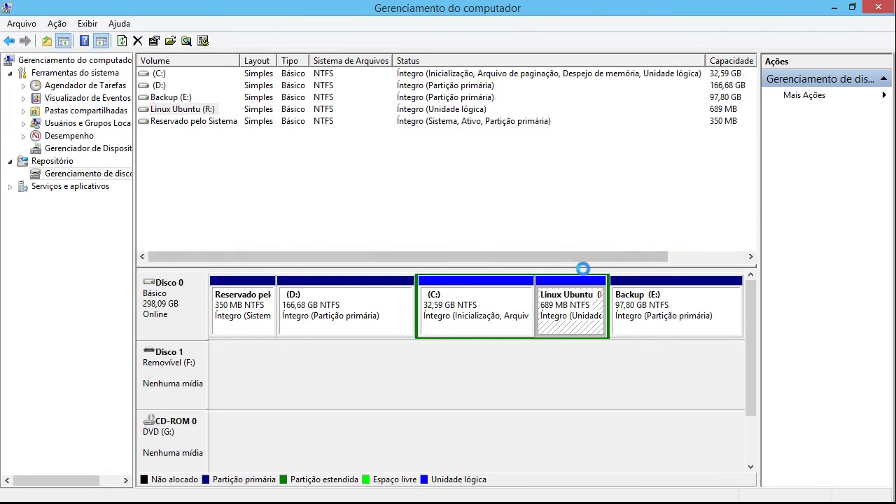
{"action": "left_click", "coordinate": [570, 320]}
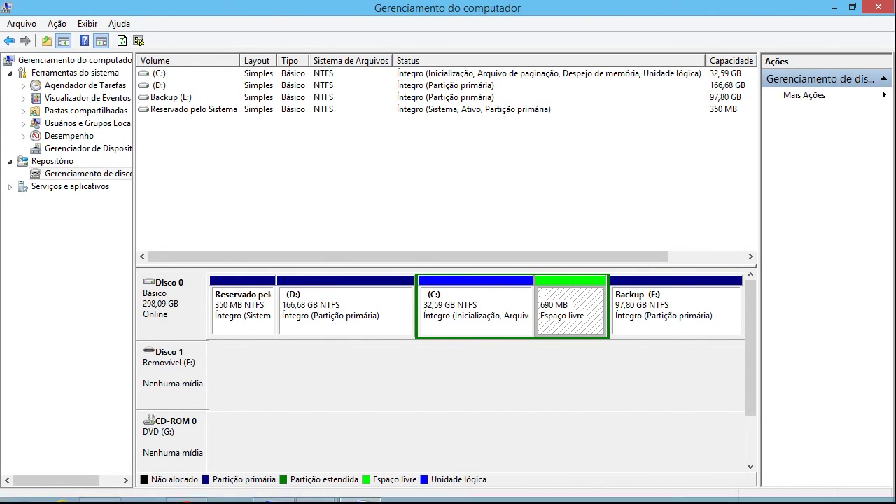
Switch to Meu computador, examine the remaining (C:), (D:) and Backup (E:) drives, and return to Gerenciamento do computador
{"action": "left_click", "coordinate": [116, 495]}
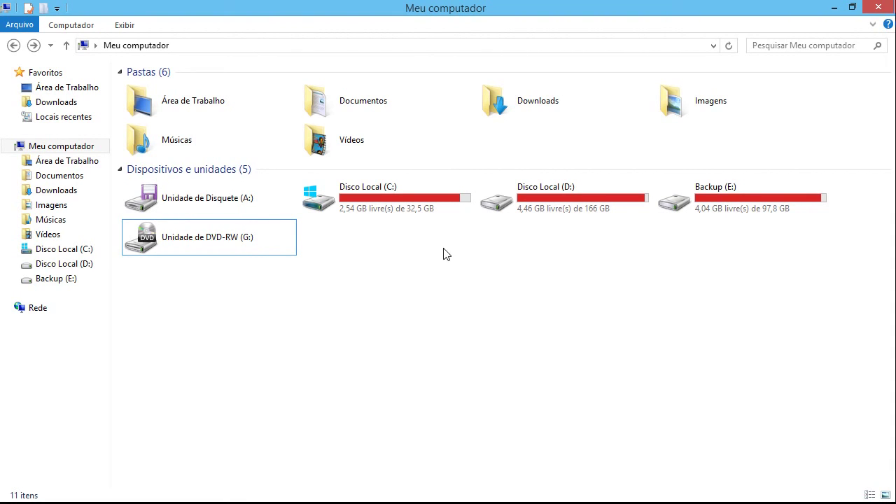
{"action": "left_click", "coordinate": [410, 214]}
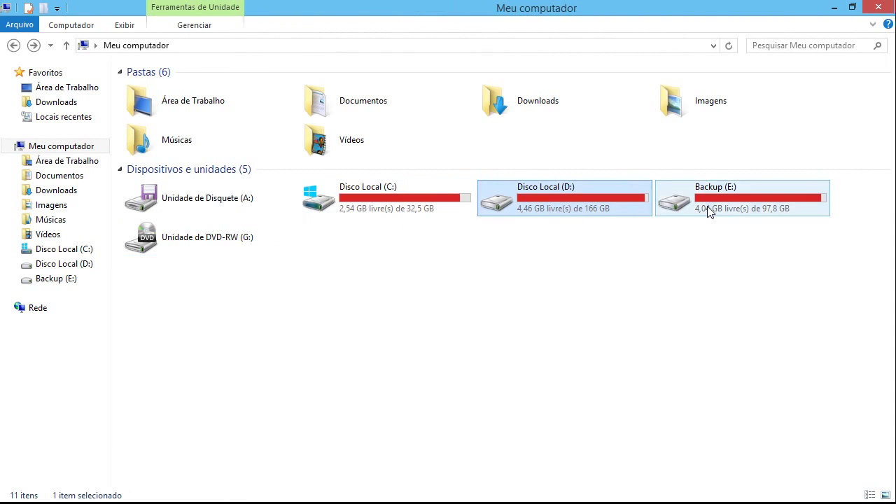
{"action": "left_click", "coordinate": [435, 306]}
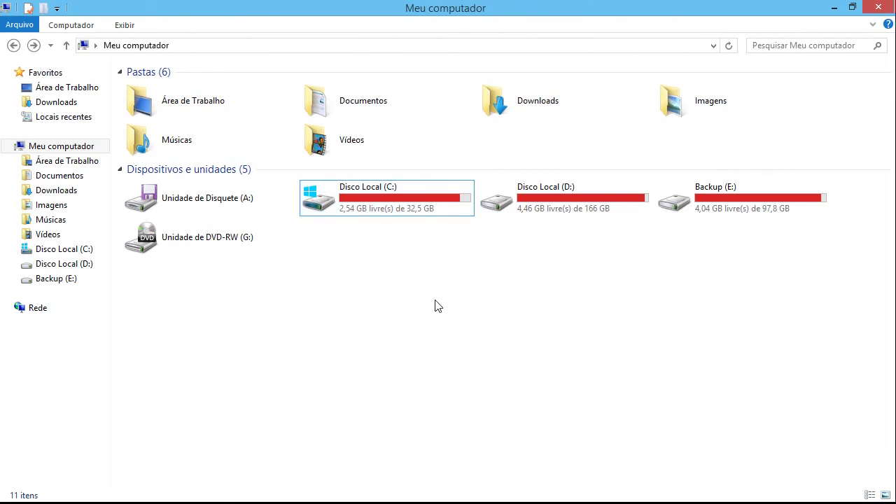
{"action": "left_click", "coordinate": [436, 211]}
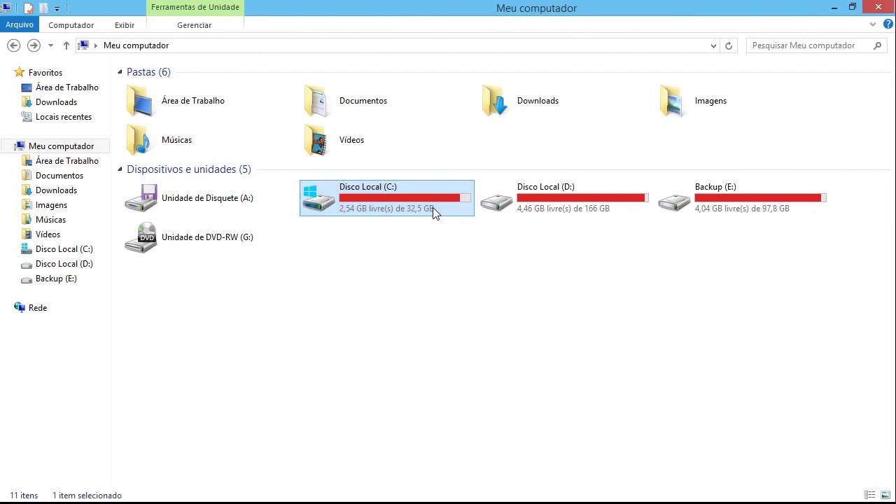
{"action": "left_click", "coordinate": [578, 208]}
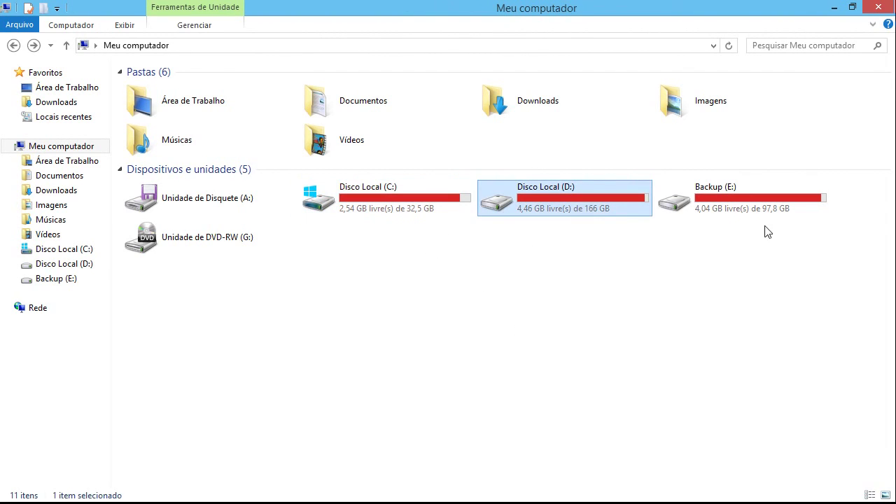
{"action": "left_click", "coordinate": [775, 214]}
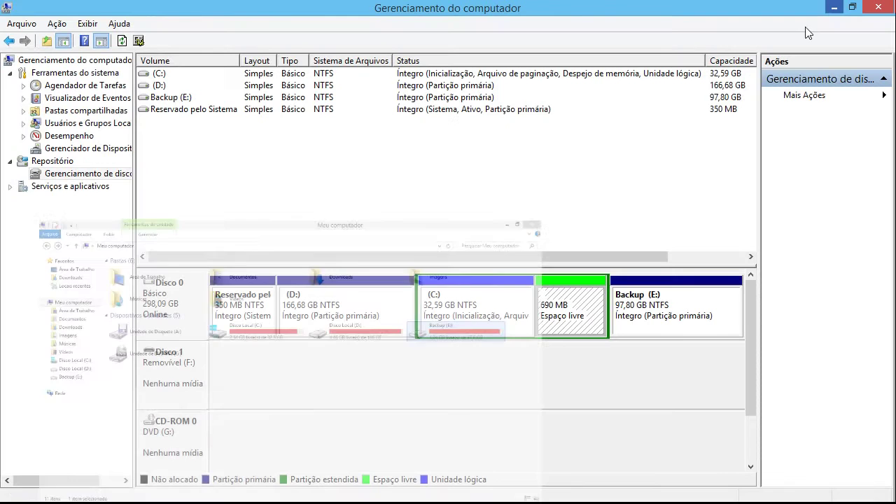
{"action": "left_click", "coordinate": [834, 7]}
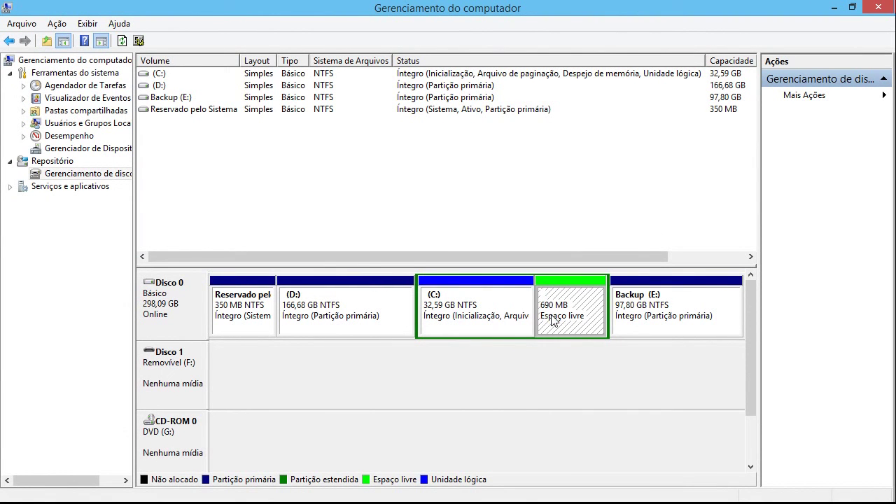
Extend the (C:) volume by 689 MB using the adjacent free space on Disco 0
{"action": "left_click", "coordinate": [537, 353]}
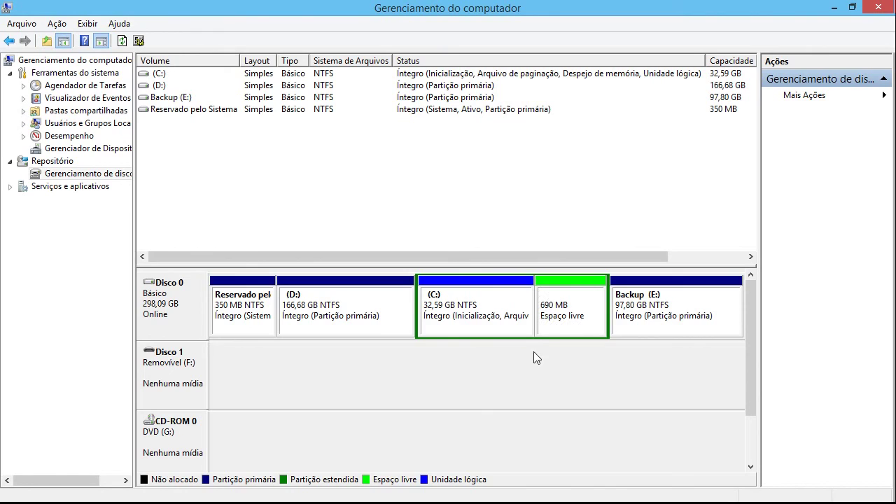
{"action": "right_click", "coordinate": [481, 306]}
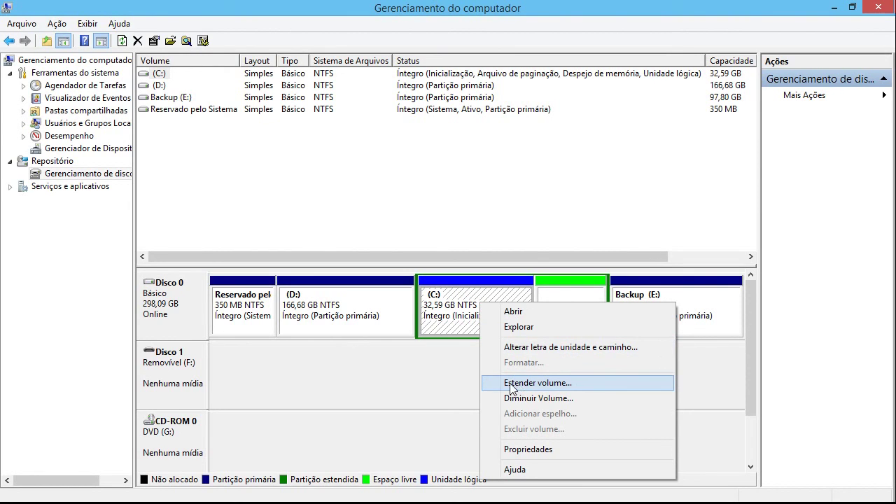
{"action": "left_click", "coordinate": [564, 384]}
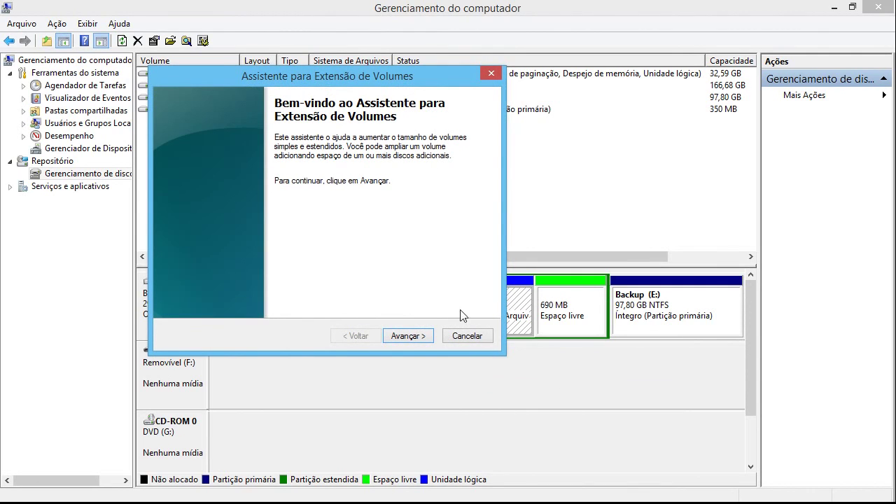
{"action": "left_click", "coordinate": [406, 336]}
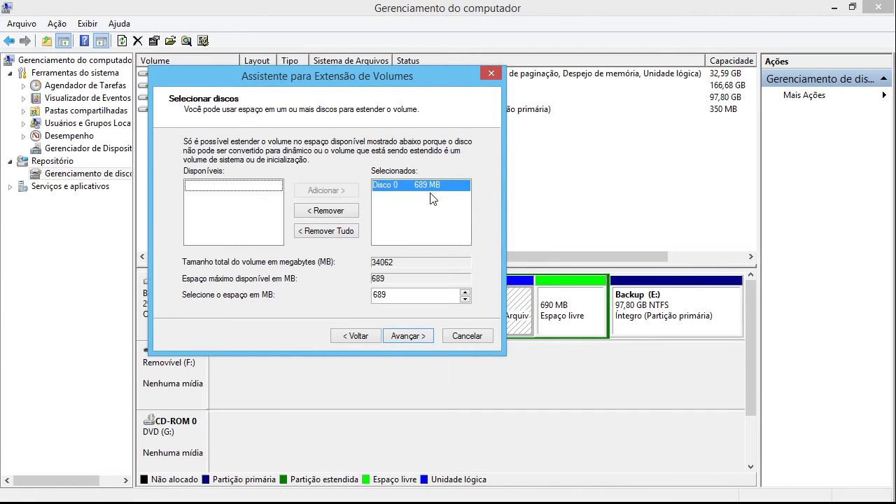
{"action": "left_click", "coordinate": [408, 336]}
{"action": "left_click", "coordinate": [415, 338]}
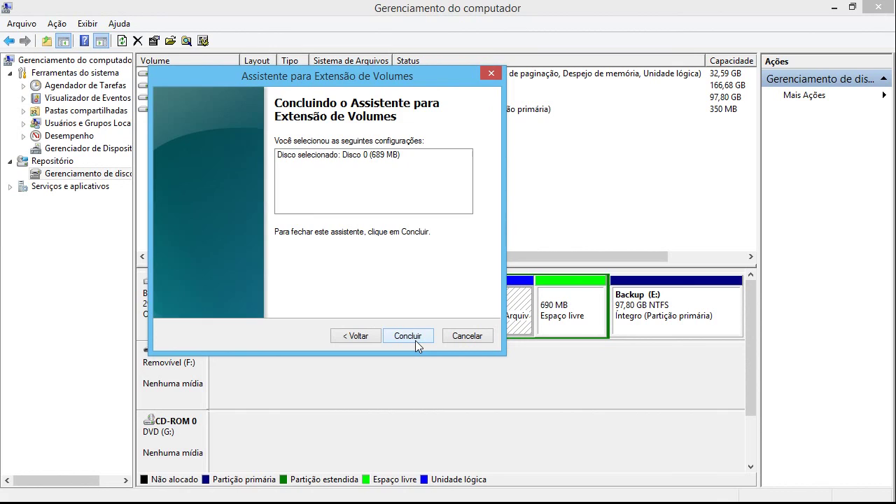
{"action": "left_click", "coordinate": [408, 336]}
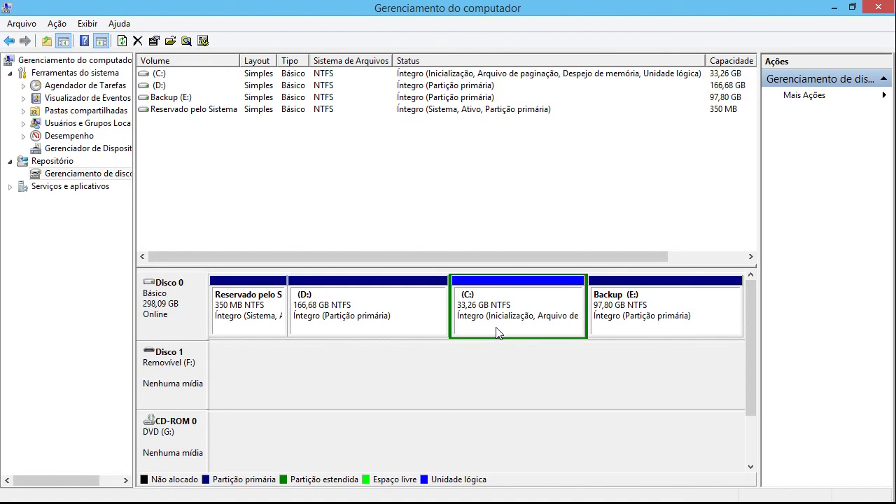
Examine the (D:), (C:) and Backup (E:) partitions on Disco 0, and switch to Meu computador to check the drives
{"action": "left_click", "coordinate": [364, 295]}
{"action": "left_click", "coordinate": [449, 297]}
{"action": "left_click", "coordinate": [490, 309]}
{"action": "left_click", "coordinate": [619, 317]}
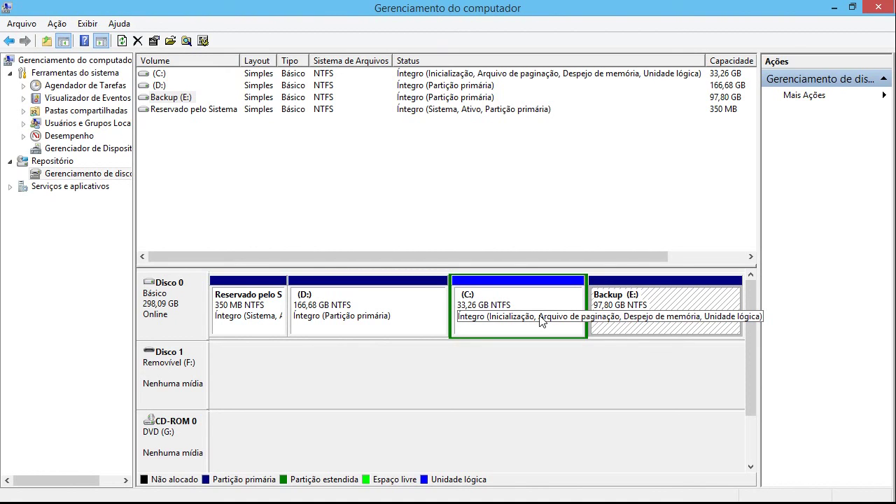
{"action": "mouse_move", "coordinate": [217, 498]}
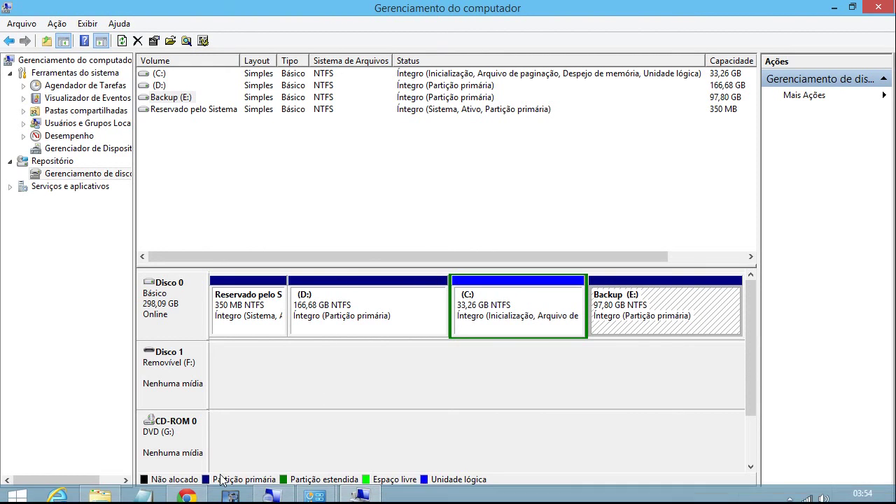
{"action": "left_click", "coordinate": [112, 493]}
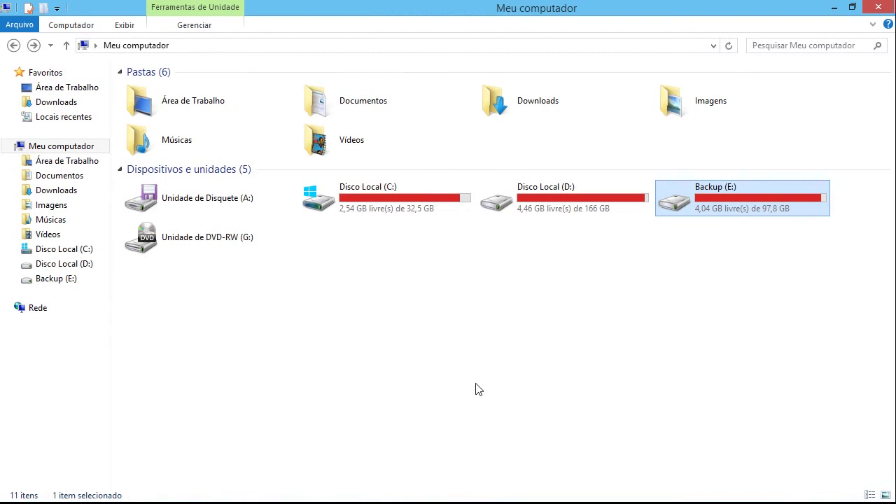